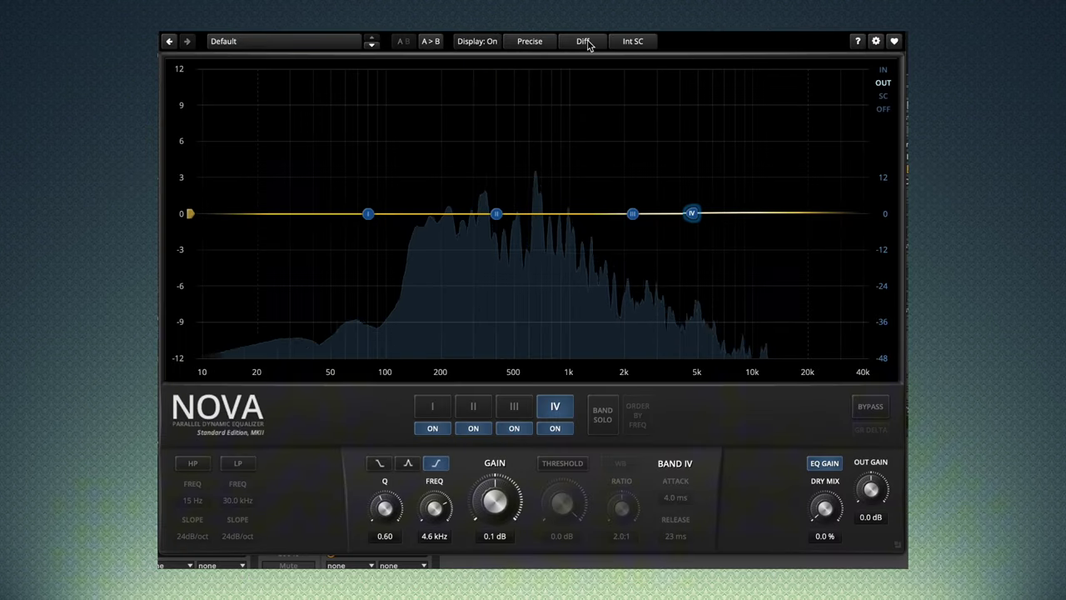
Step: Switch Nova's analyser to the Sum signal and raise band II into a bell boost
click(584, 42)
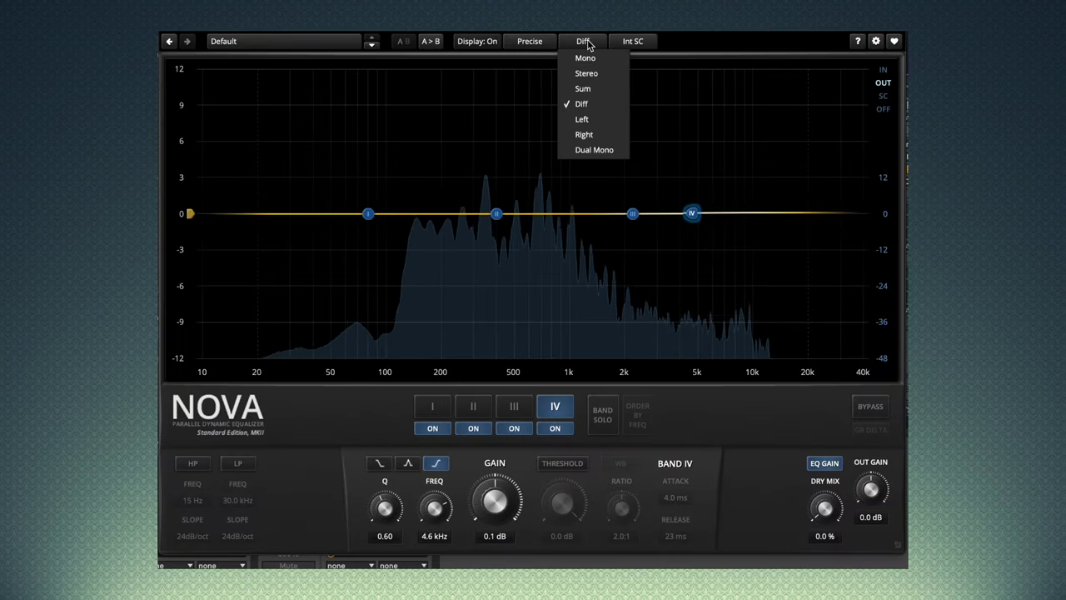
click(582, 88)
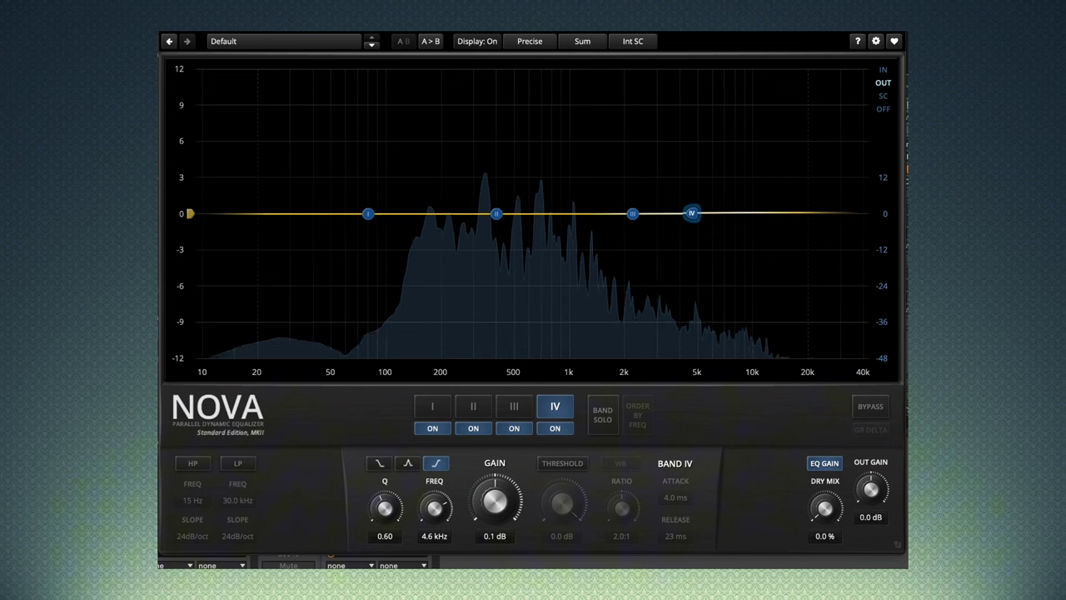
drag(500, 216, 519, 174)
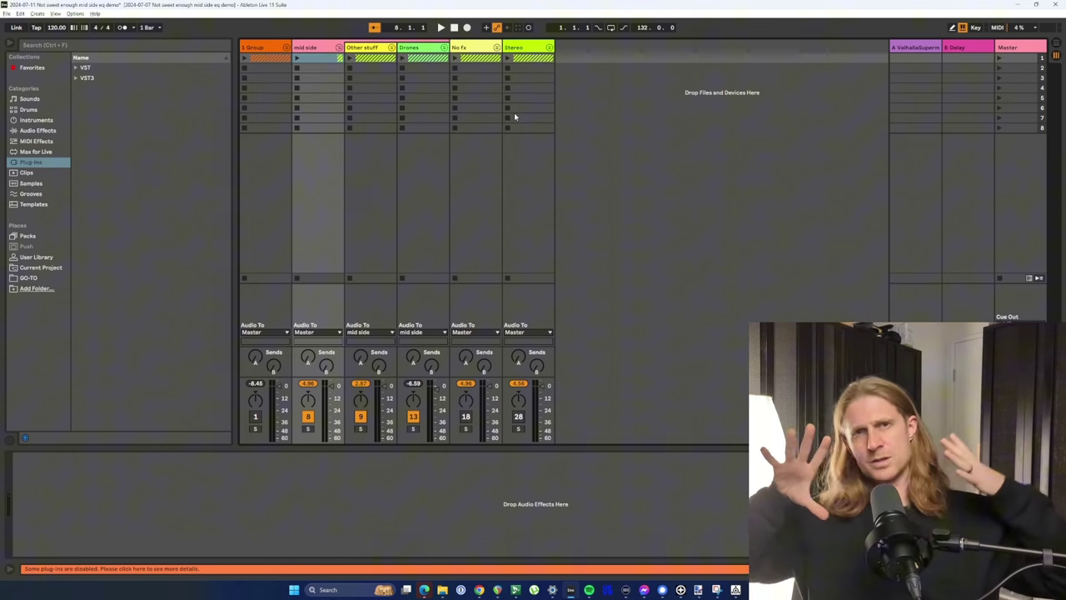
Step: Start playback and select the Drones track to show its TDR Nova device chain
click(441, 29)
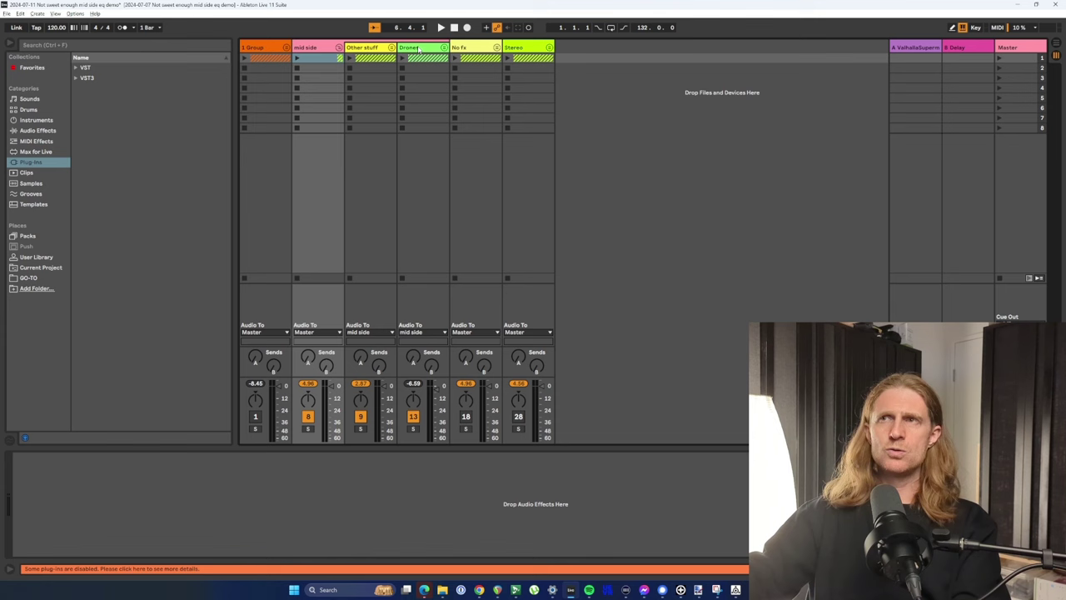
click(424, 50)
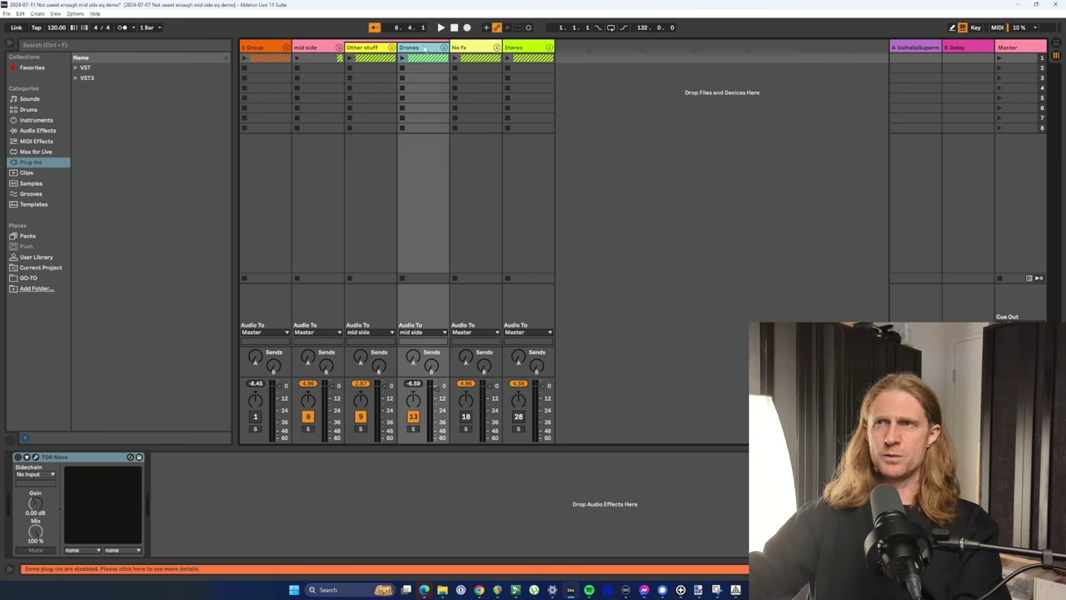
Step: Solo and unfold the Drones group during playback, then unsolo and fold it
click(412, 429)
key(space)
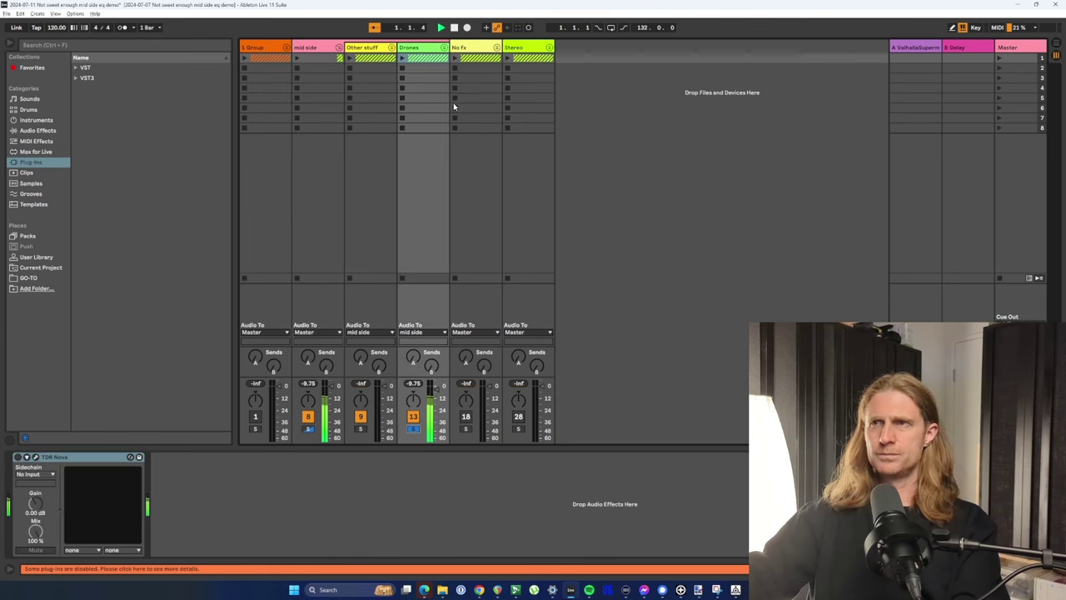
click(444, 48)
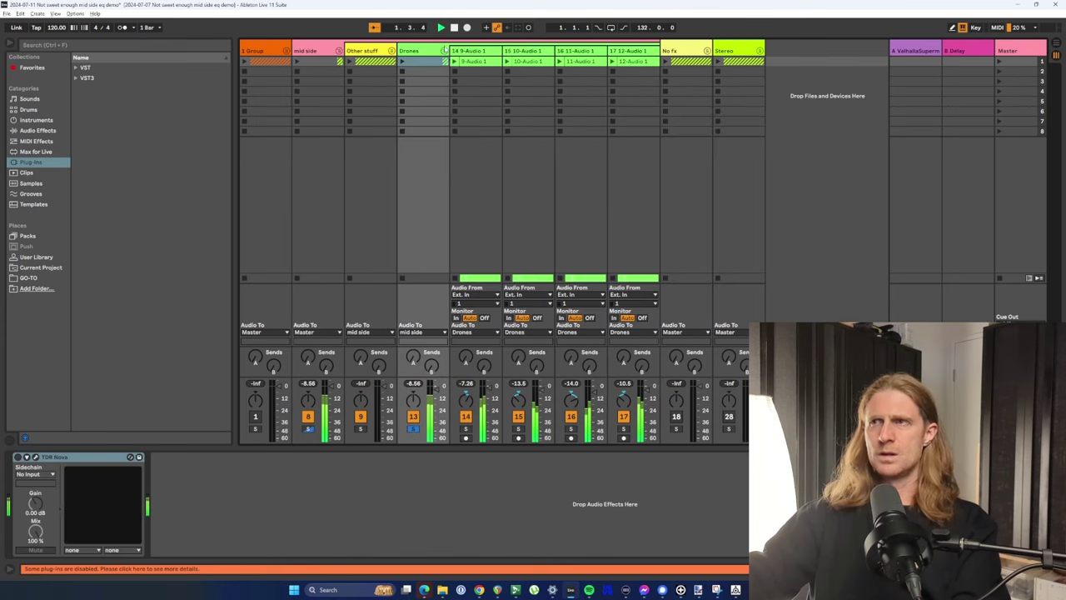
click(413, 429)
click(371, 439)
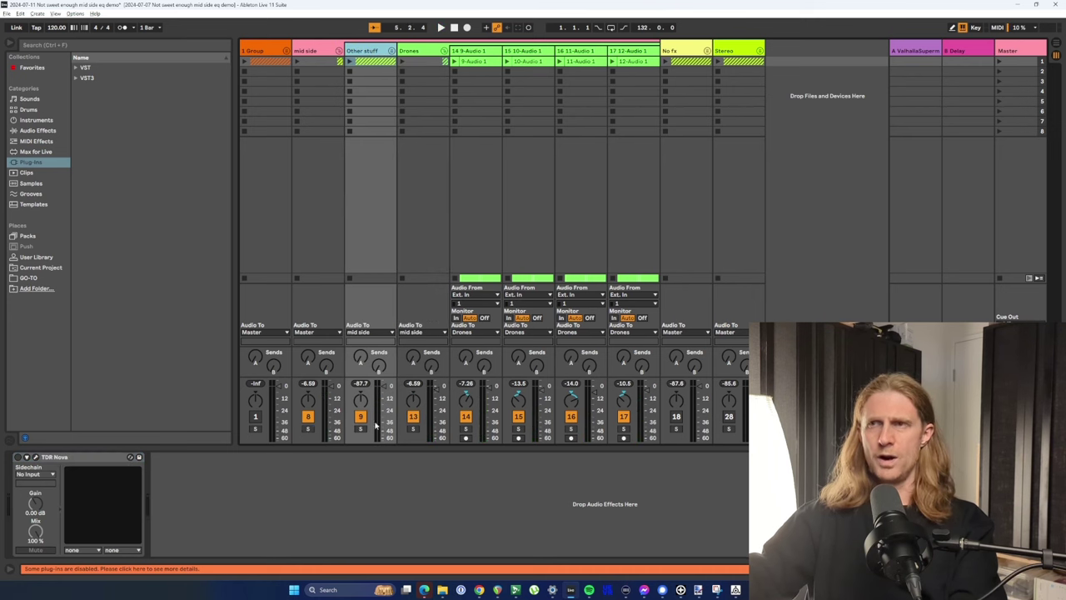
click(444, 51)
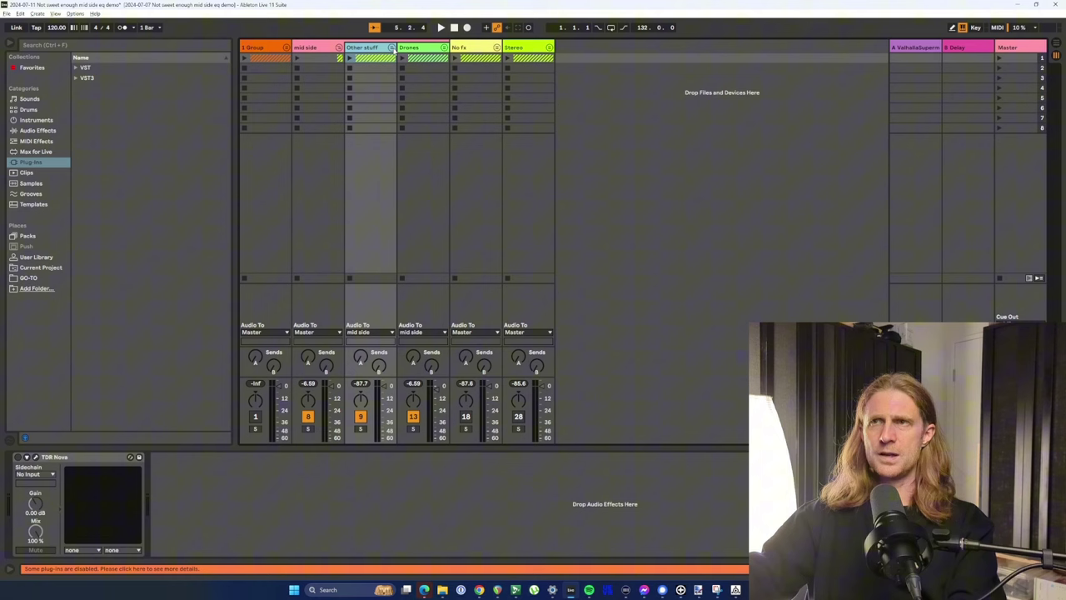
Step: Unfold Other stuff and solo it, then solo tracks 12, 11 and 10 in turn, and fold it
click(392, 51)
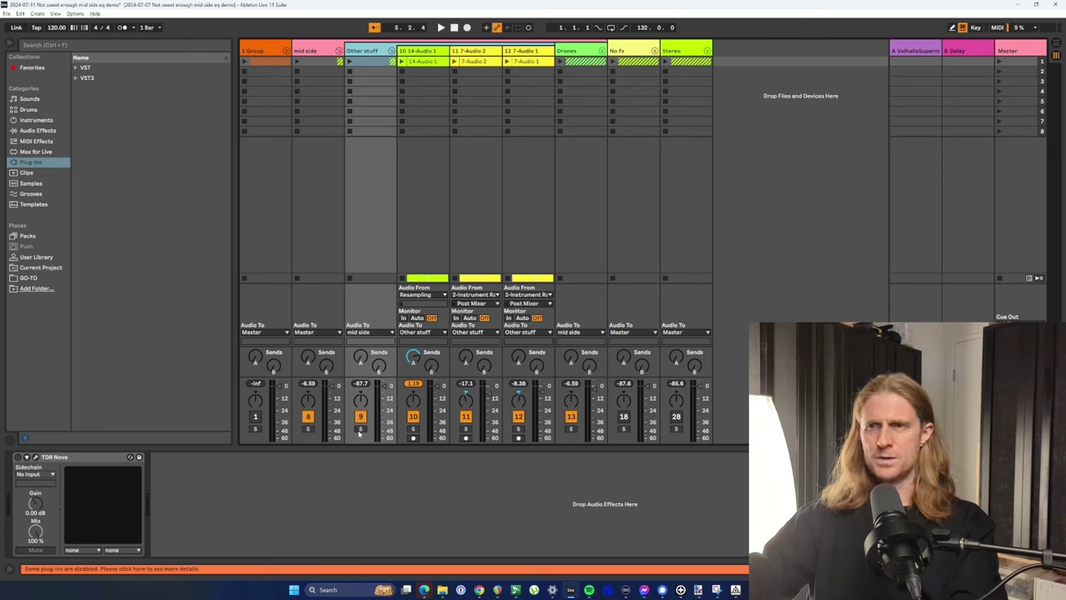
click(360, 429)
key(space)
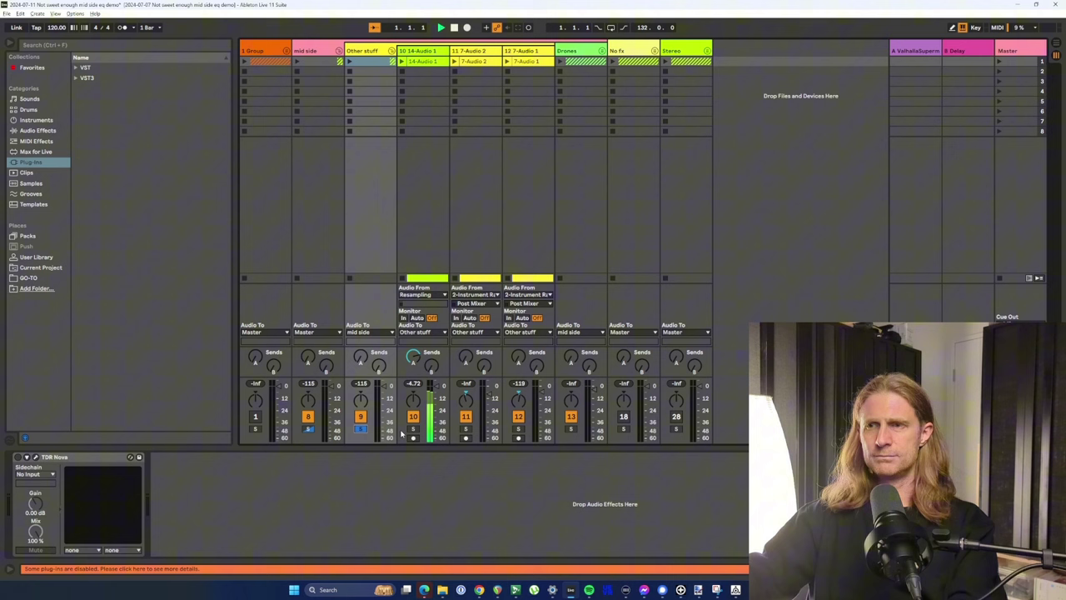
click(518, 429)
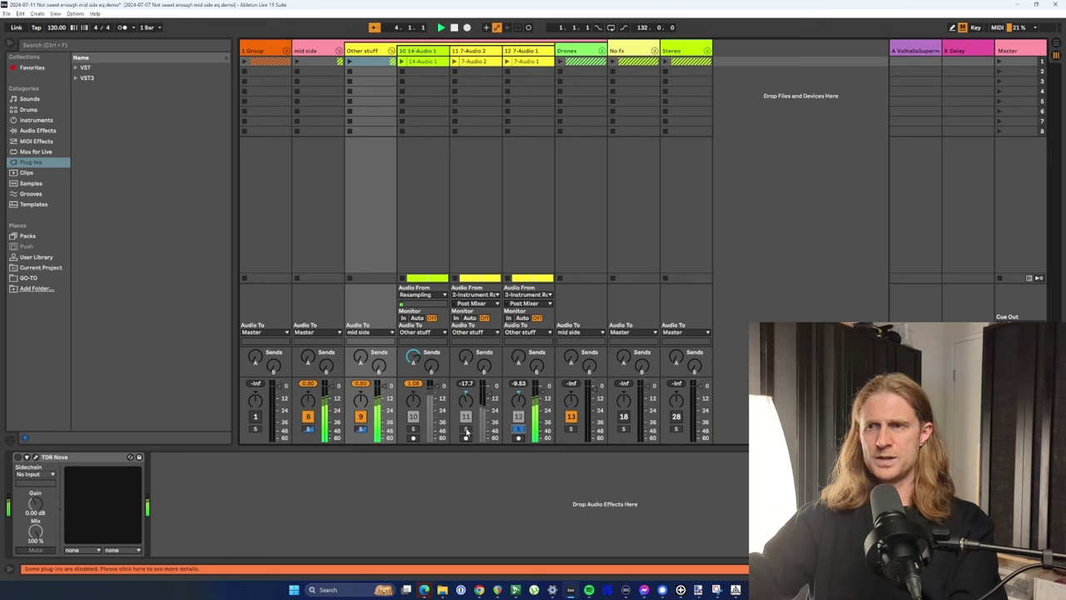
click(465, 429)
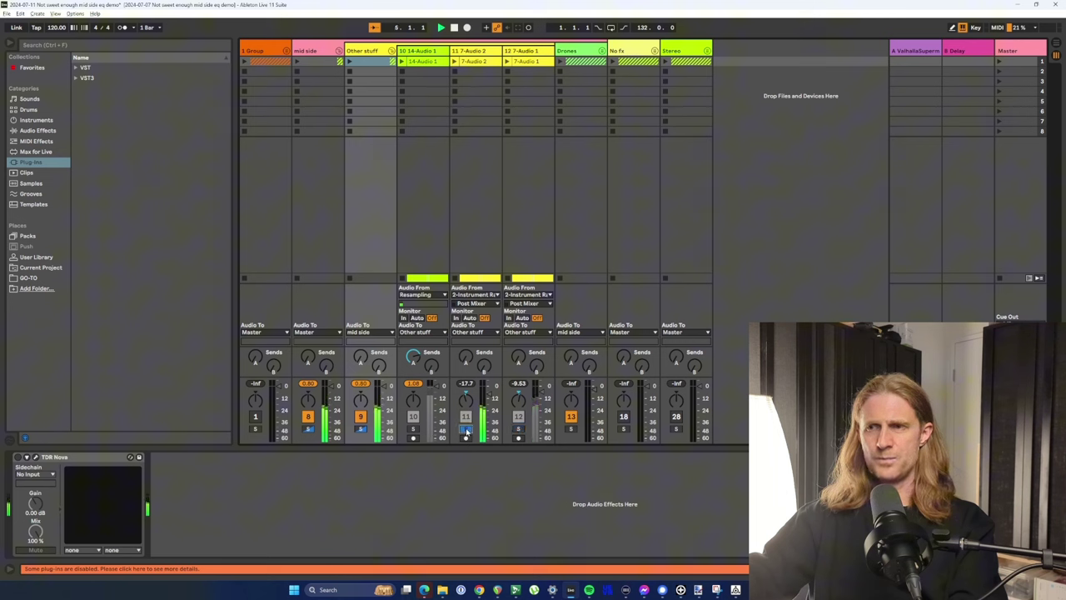
click(413, 429)
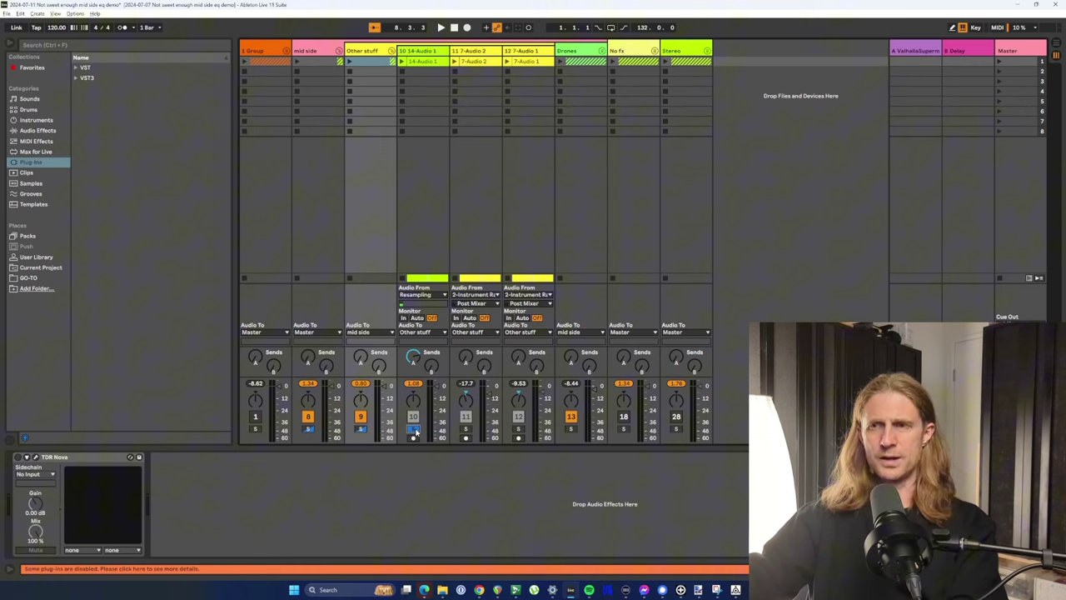
click(391, 51)
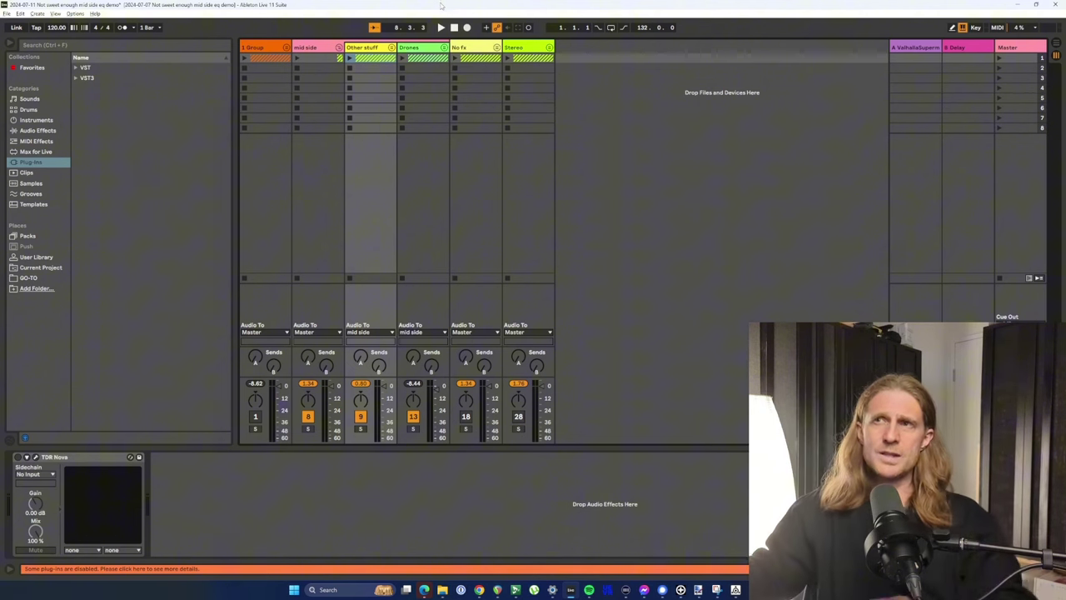
Step: Enable the Drones track's TDR Nova, open its editor and leave the analyser on Sum
click(418, 50)
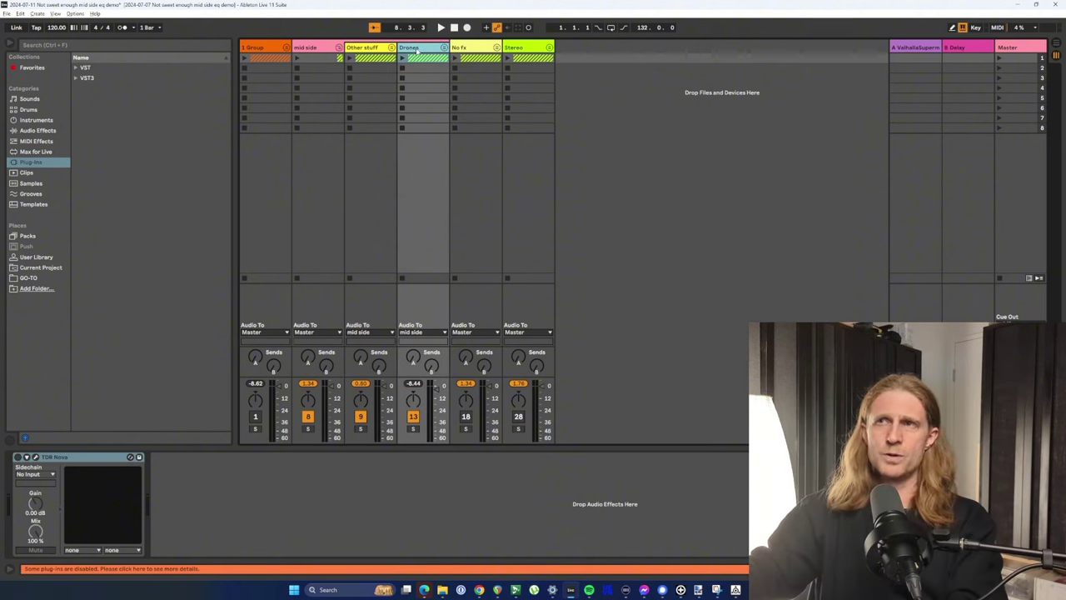
click(18, 458)
click(36, 458)
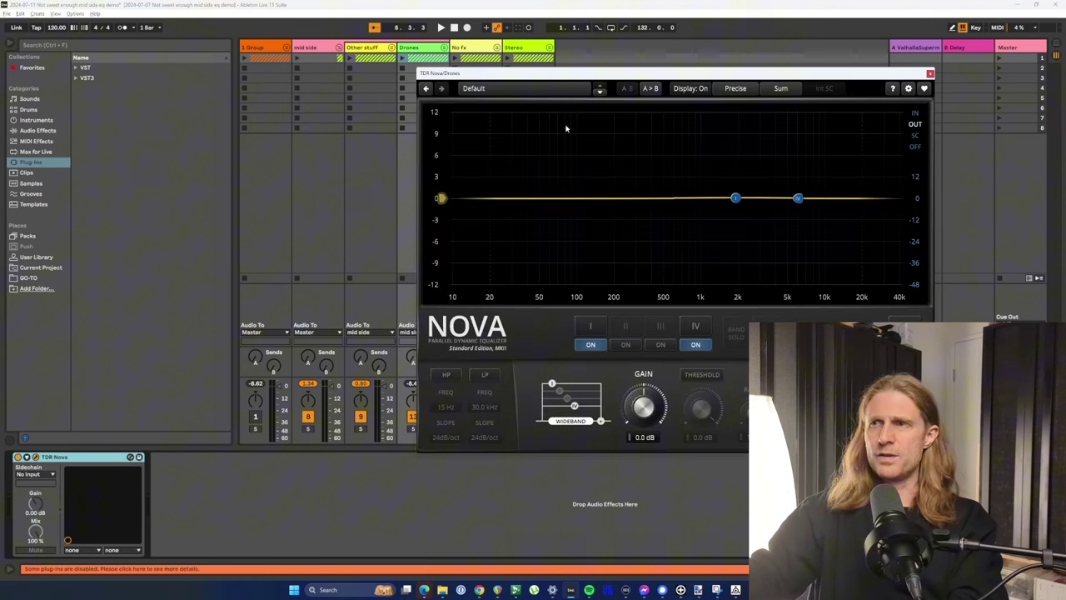
drag(595, 78, 442, 67)
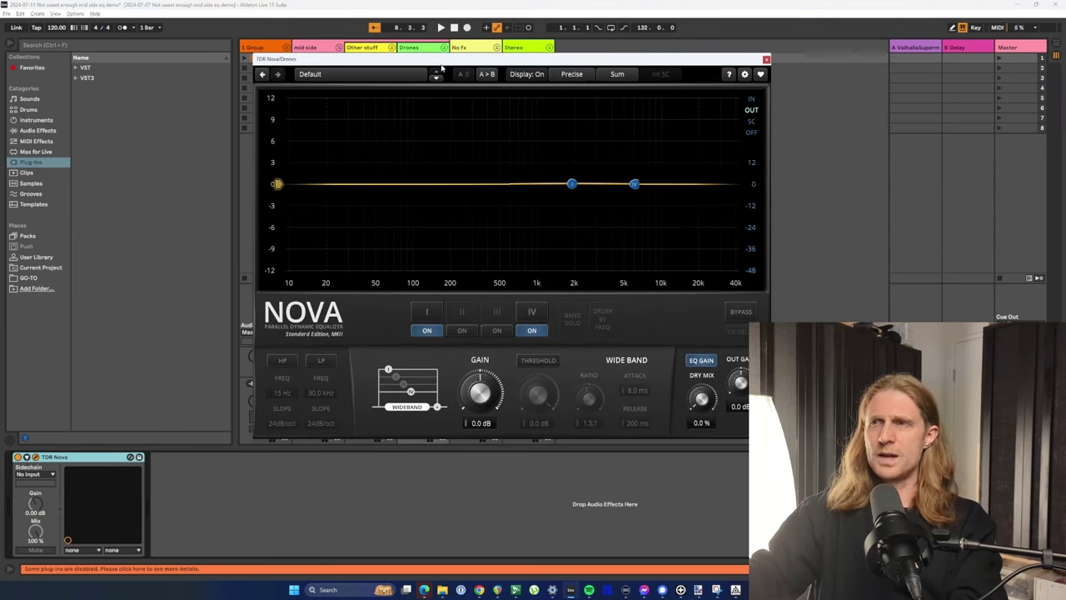
click(617, 74)
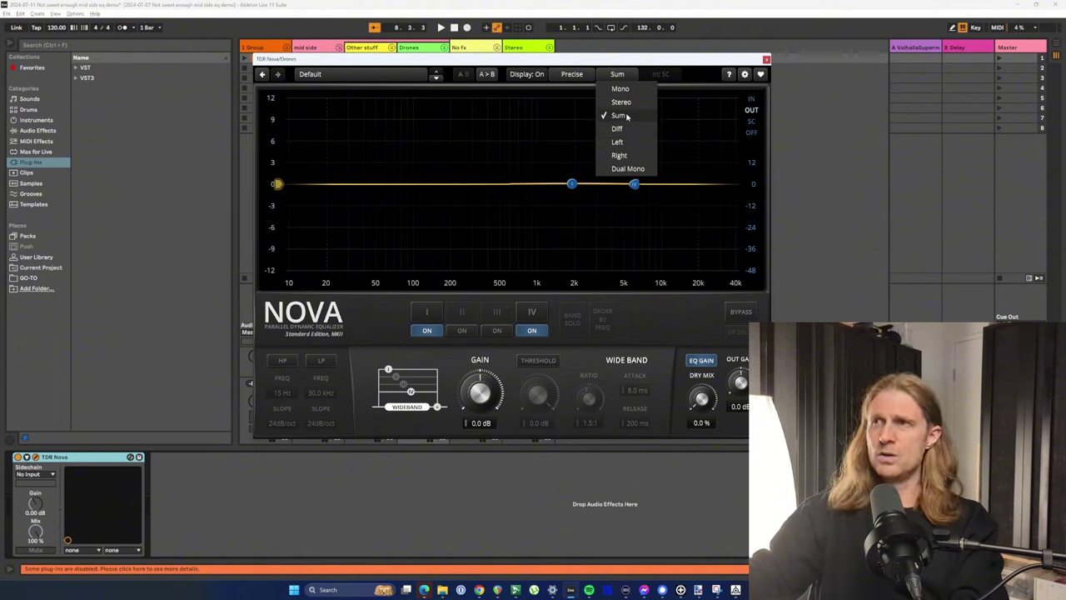
click(626, 118)
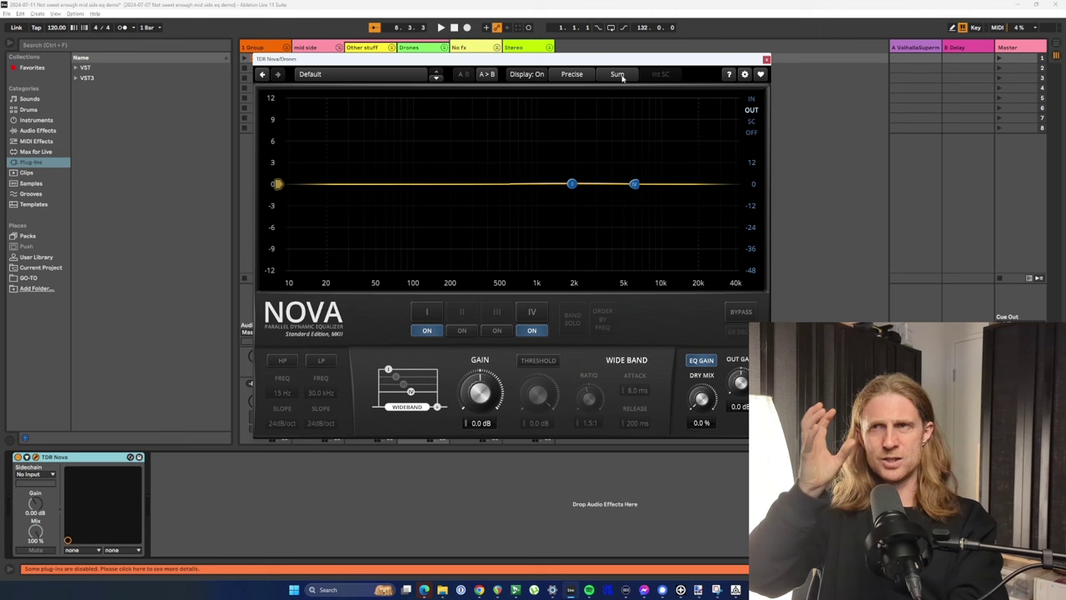
click(621, 77)
click(625, 89)
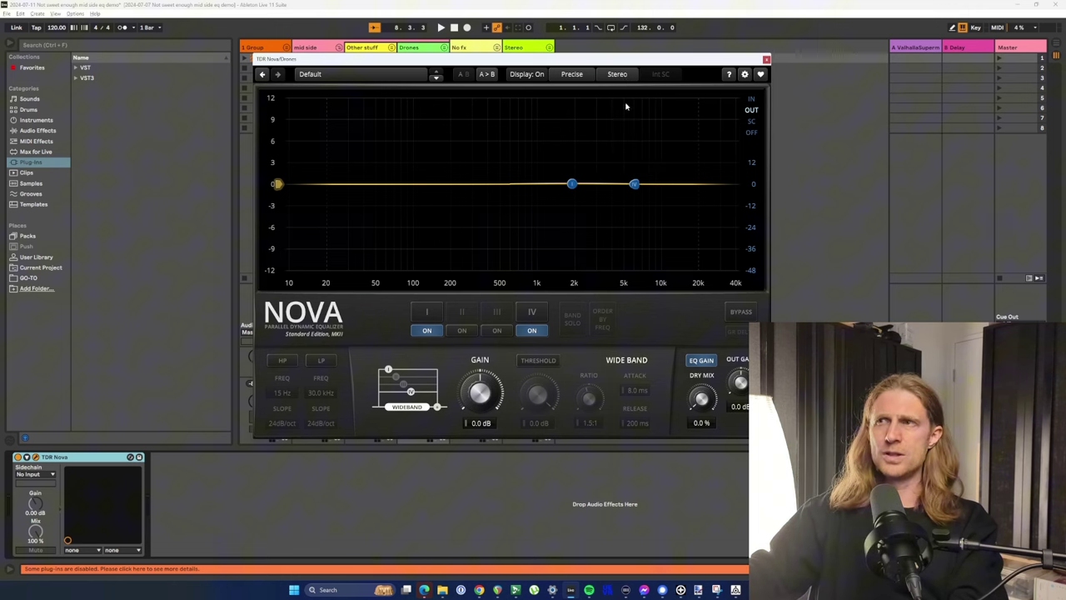
click(627, 76)
click(621, 115)
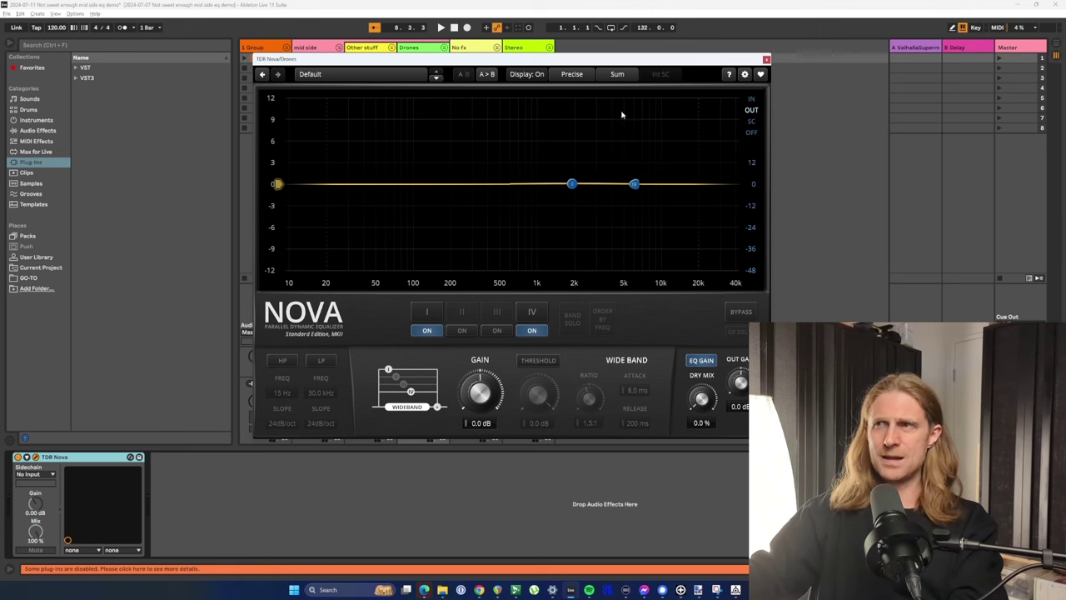
drag(608, 62, 608, 89)
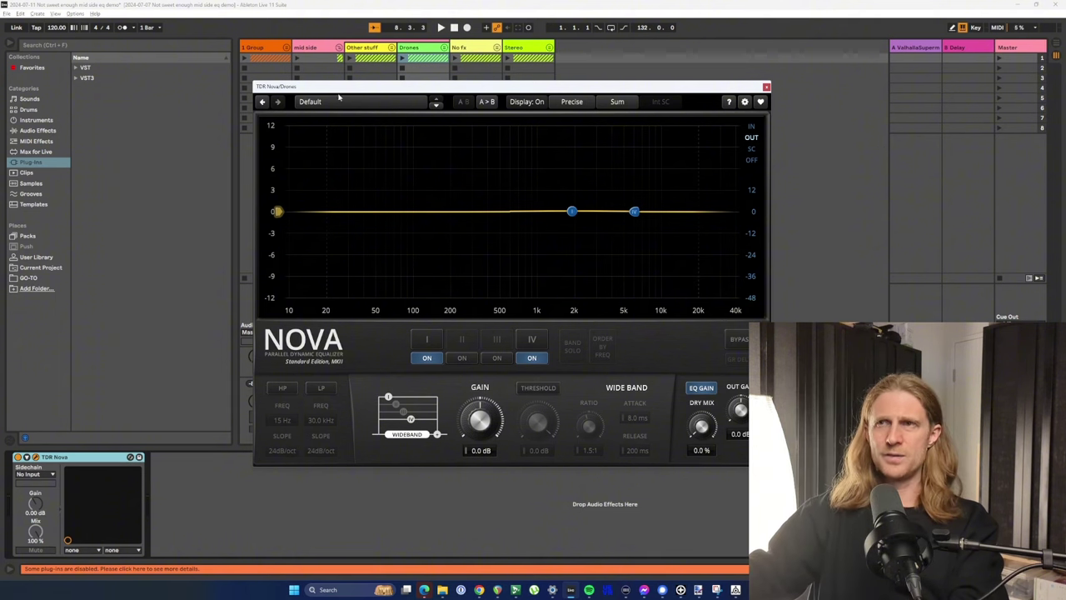
mouse_move(342, 89)
mouse_down()
mouse_move(369, 91)
mouse_move(355, 79)
mouse_up()
Step: While playing, drag band I to a boost near 565 Hz, enable bands II and III, then stop
key(space)
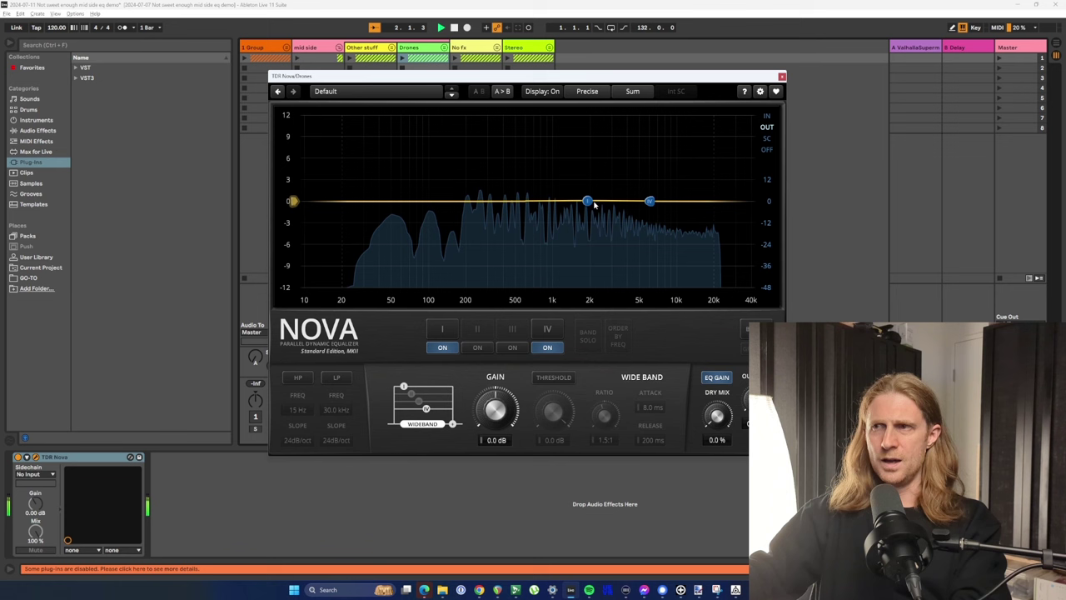
drag(588, 203, 540, 158)
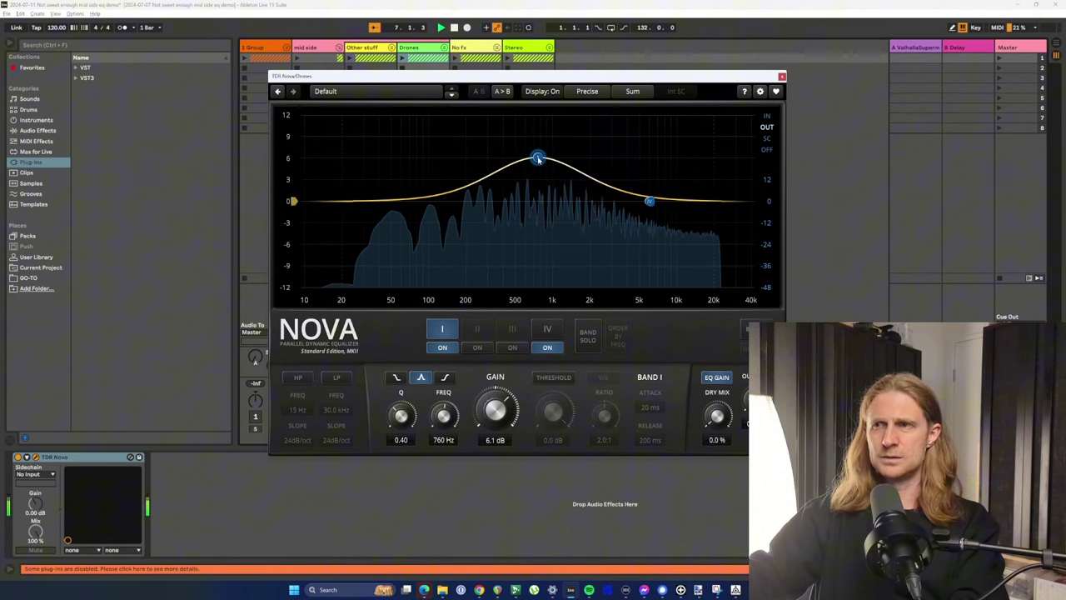
drag(538, 159, 522, 160)
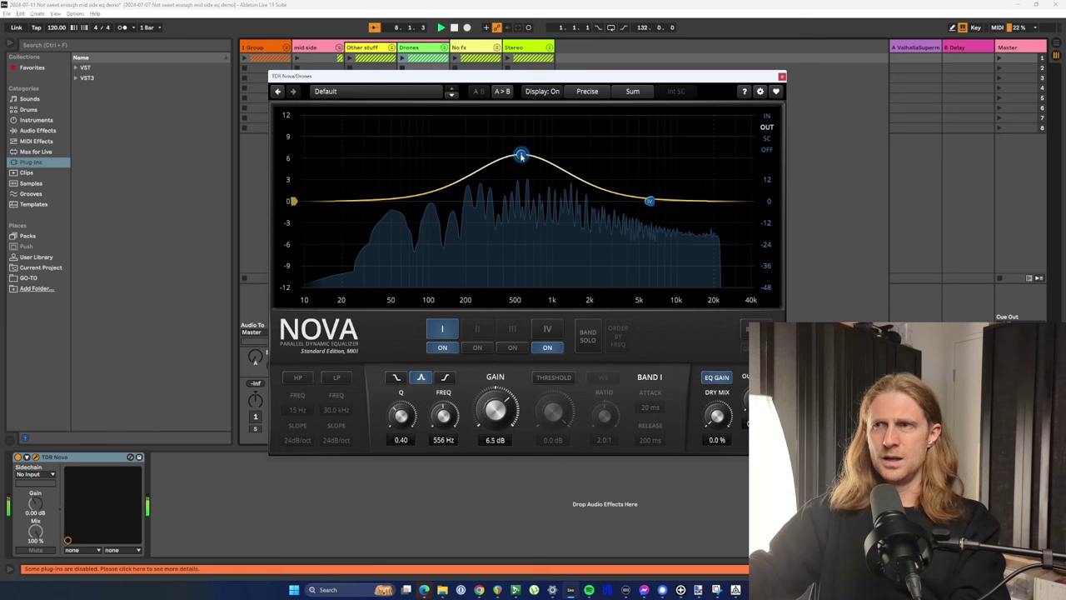
drag(519, 158, 588, 201)
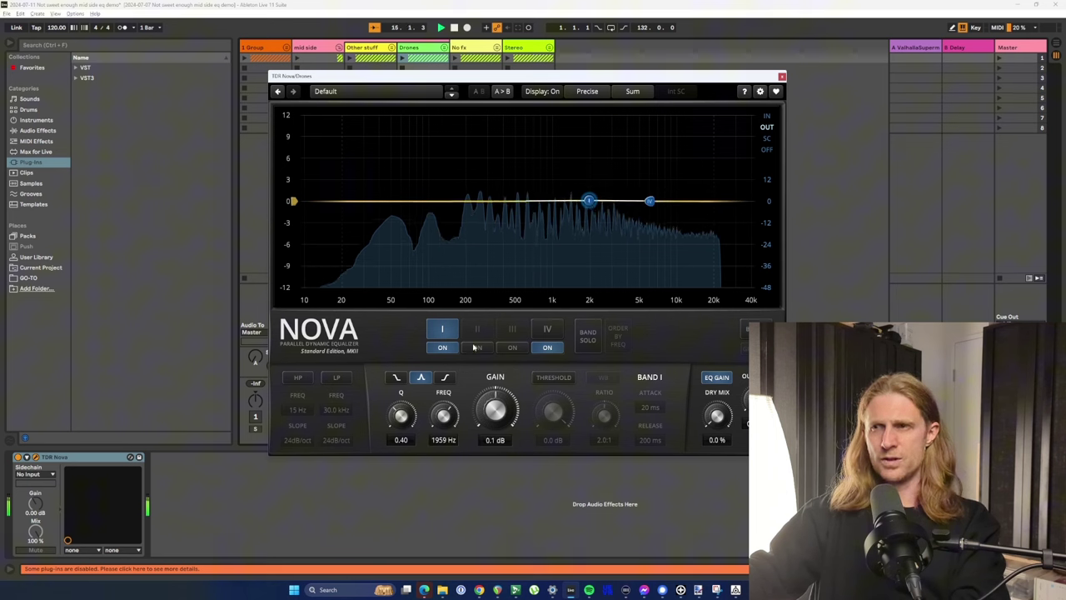
click(476, 347)
click(505, 349)
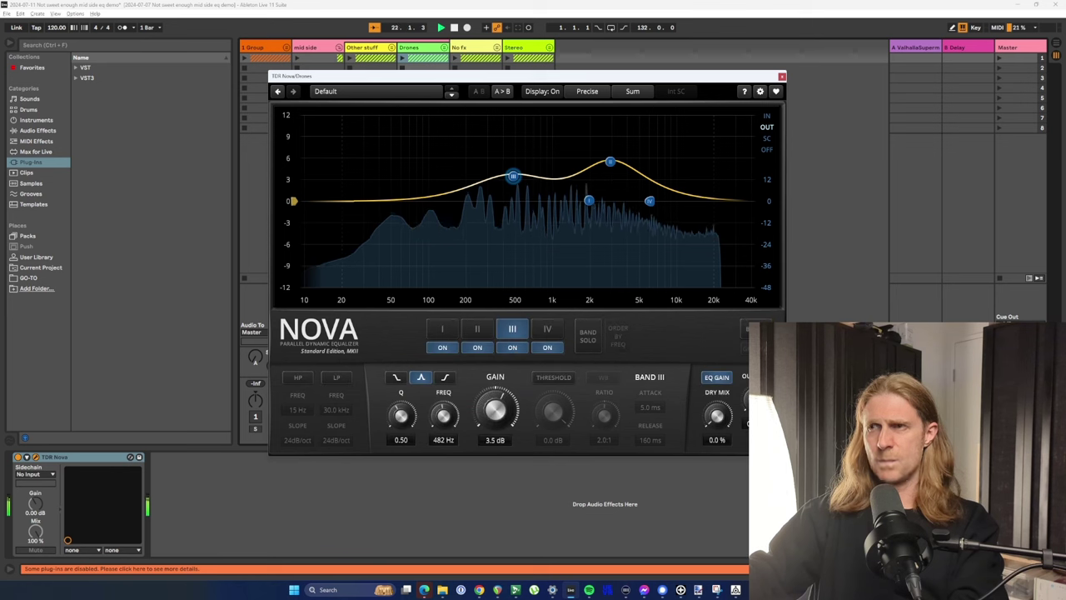
key(space)
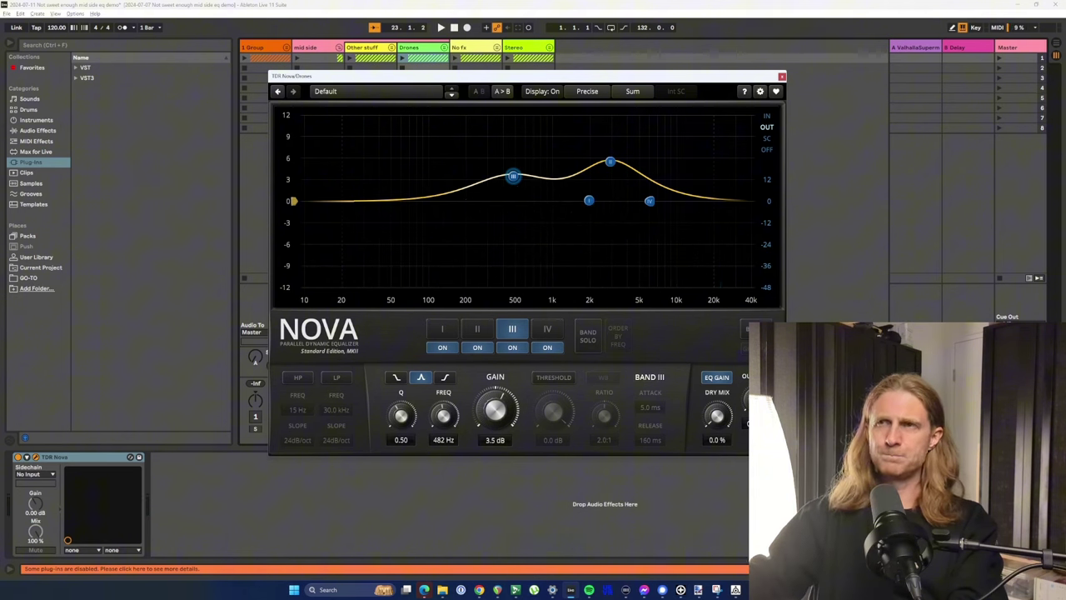
Step: Toggle the mid side group's solo on and off, then play and stop the drones through the EQ
drag(654, 80, 764, 85)
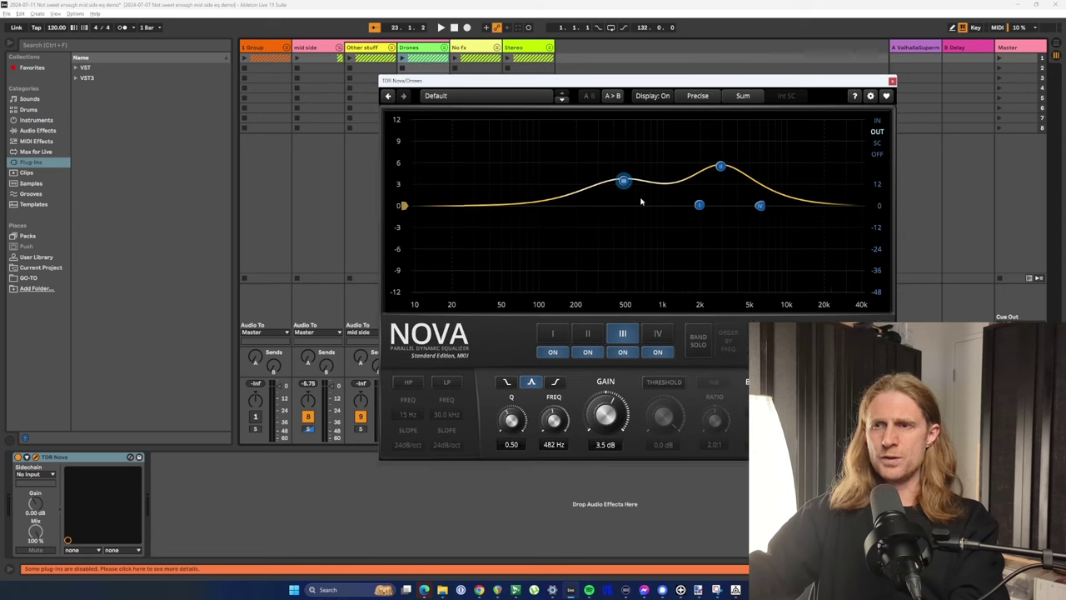
click(306, 431)
click(309, 431)
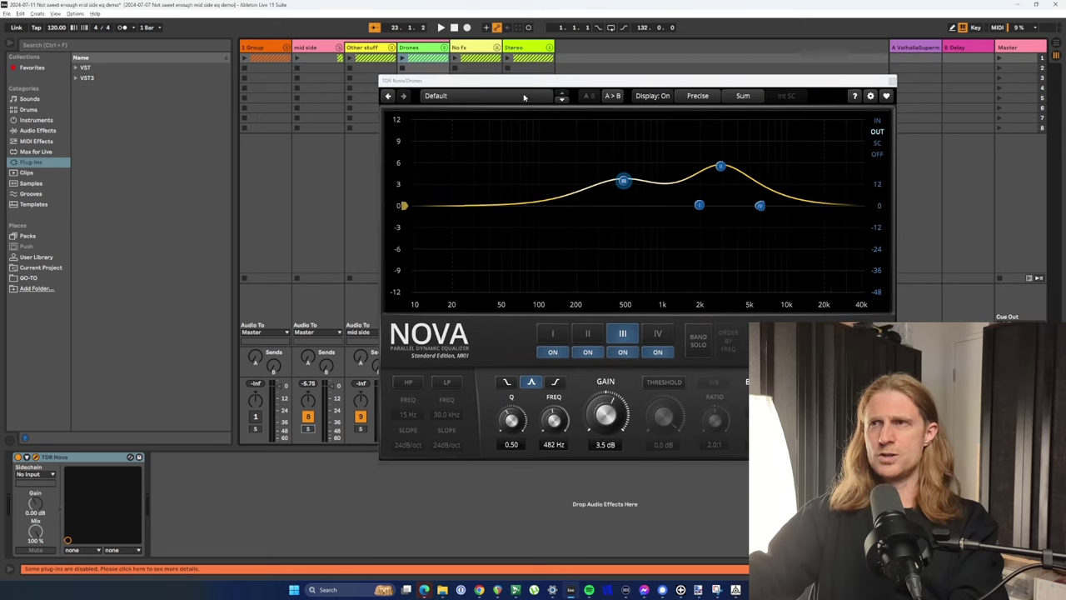
mouse_move(523, 87)
mouse_down()
mouse_move(637, 78)
mouse_move(540, 80)
mouse_move(527, 95)
mouse_up()
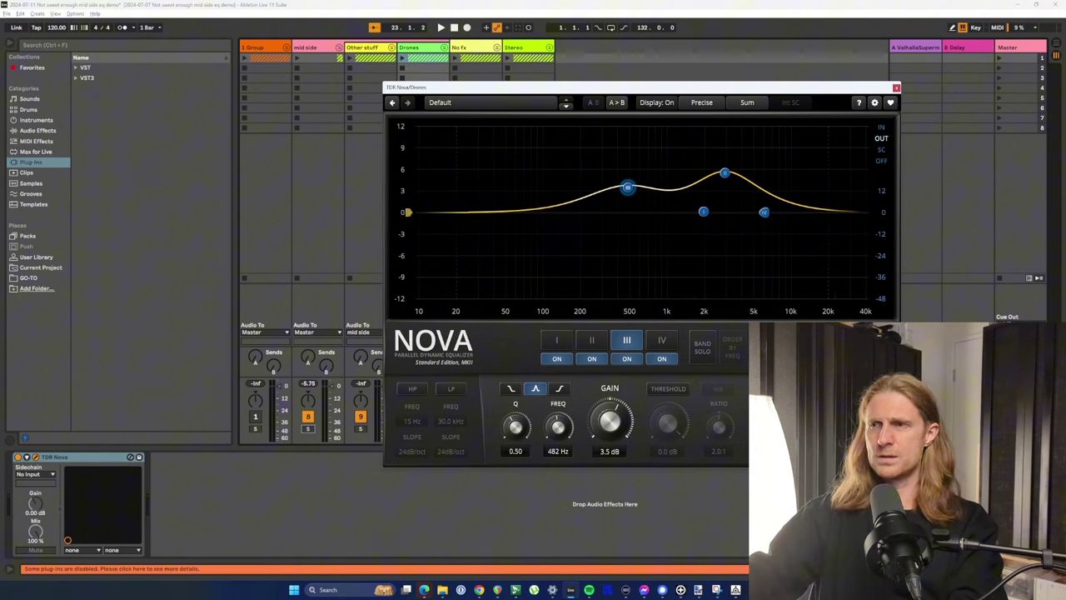
key(space)
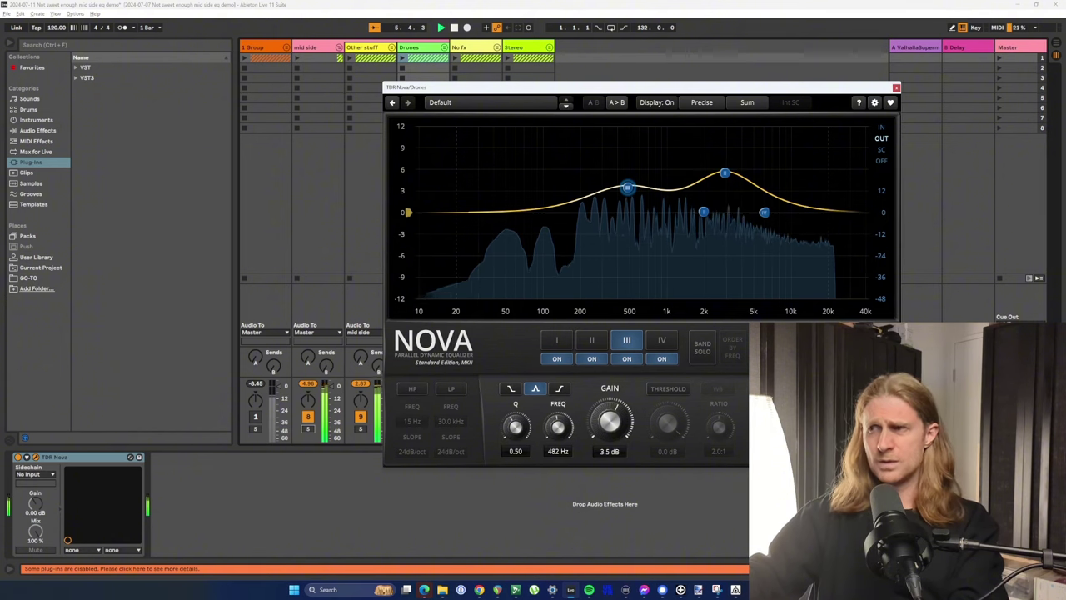
key(space)
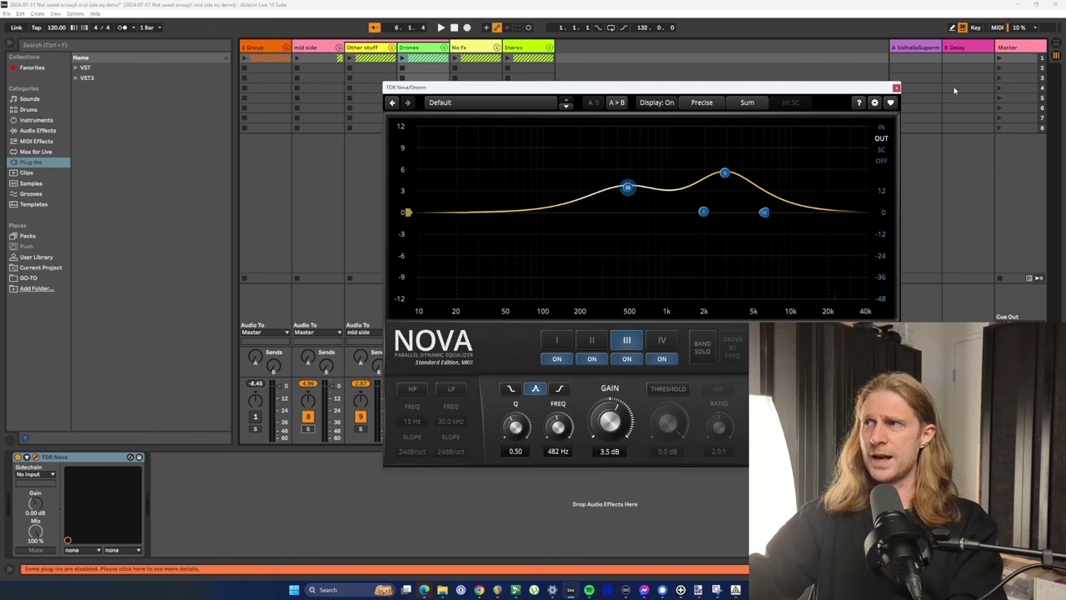
Step: Close the Drones EQ, then solo Other stuff and switch on and open its TDR Nova
click(896, 87)
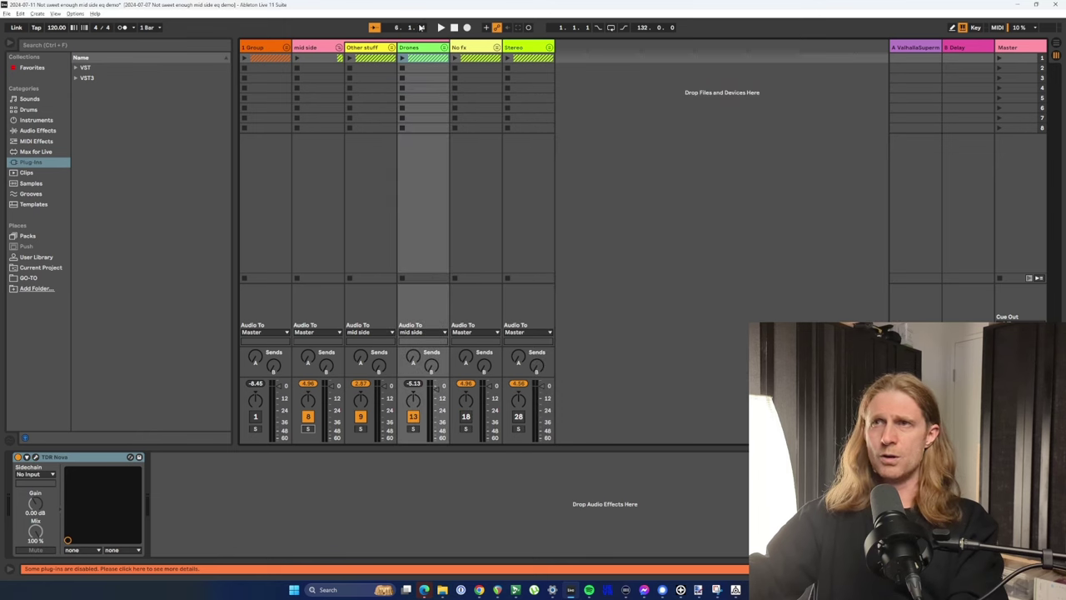
click(377, 50)
click(360, 428)
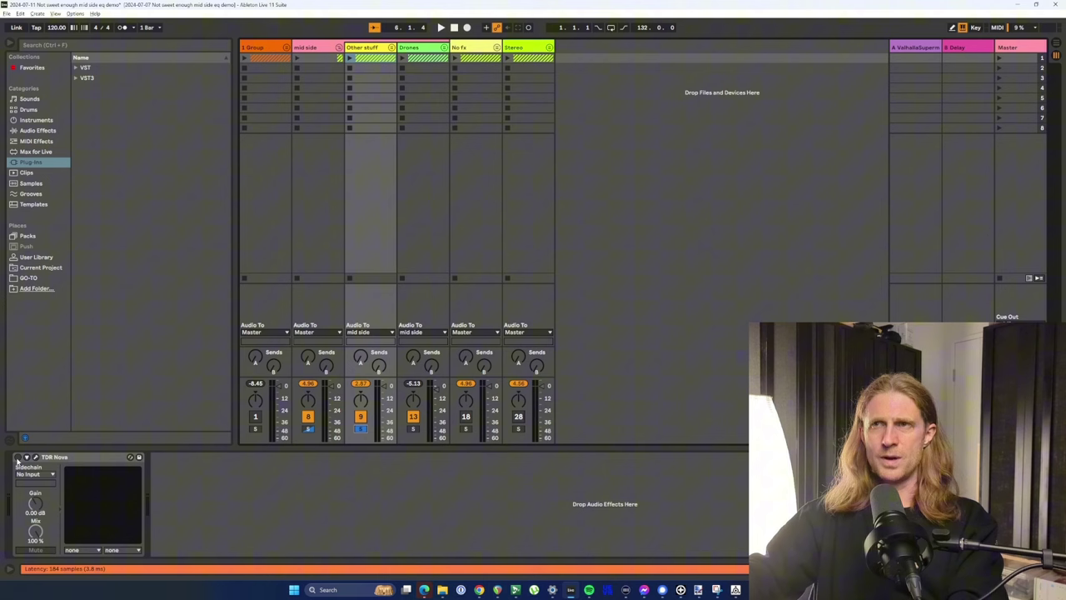
click(17, 458)
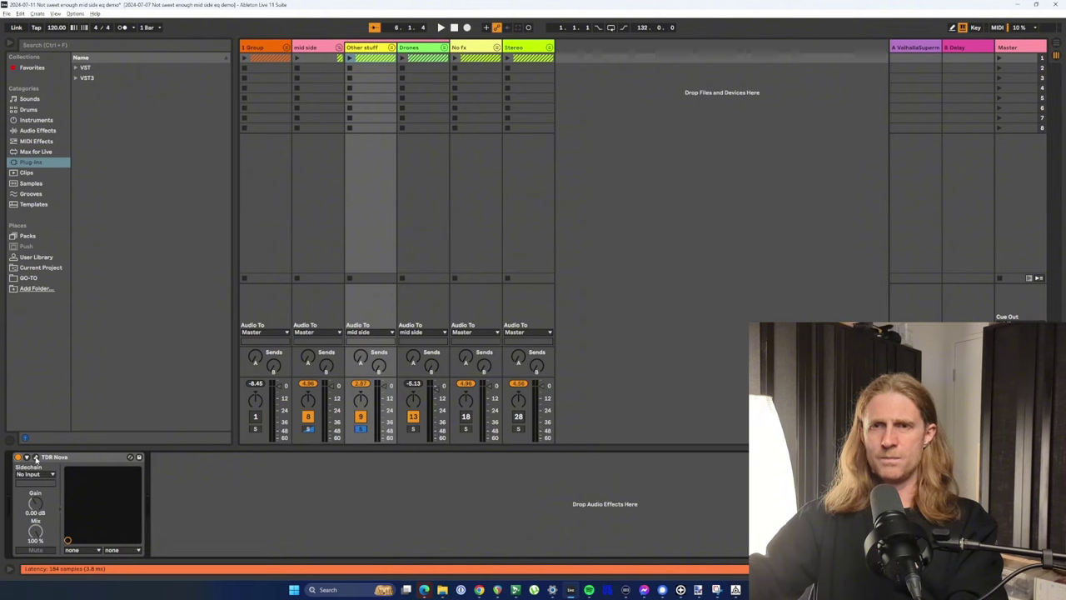
click(36, 458)
Step: Keep Nova in Sum mode and enable band III's -11.8 dB cut at 561 Hz
drag(699, 93, 655, 91)
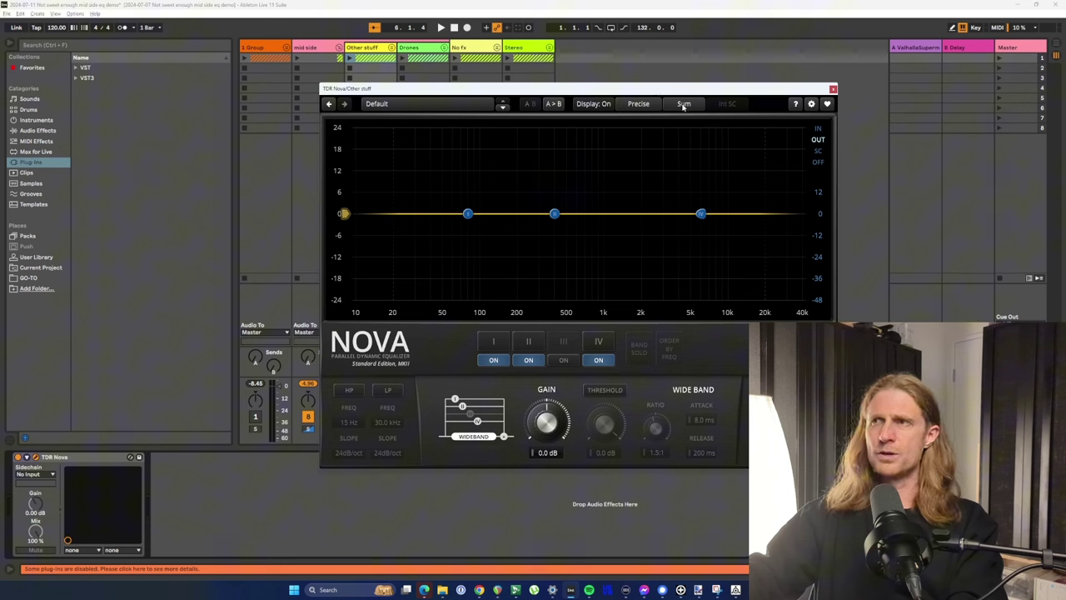
click(683, 104)
click(688, 146)
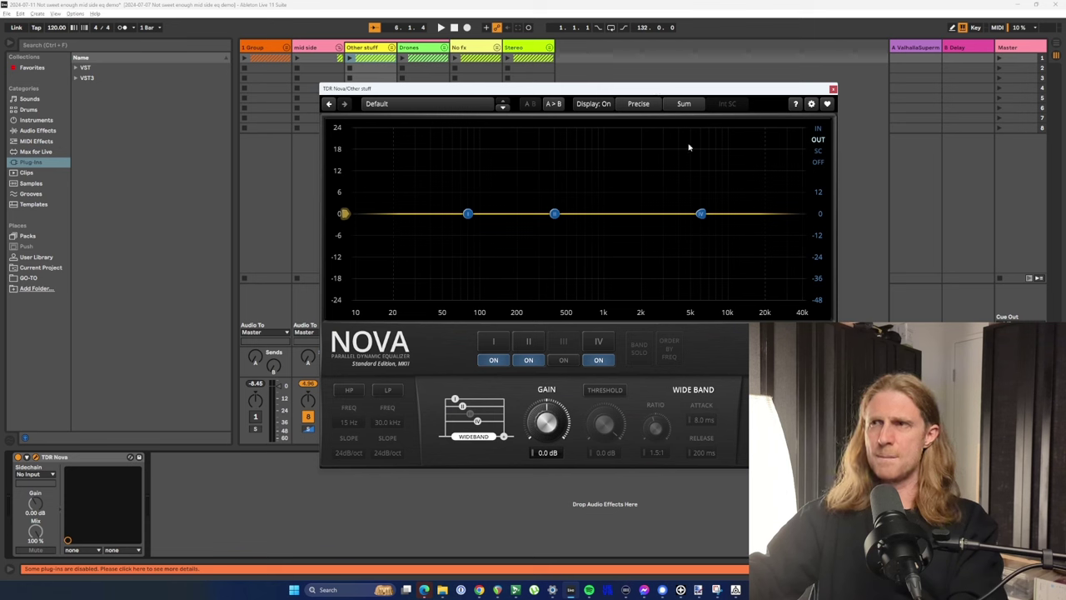
click(564, 361)
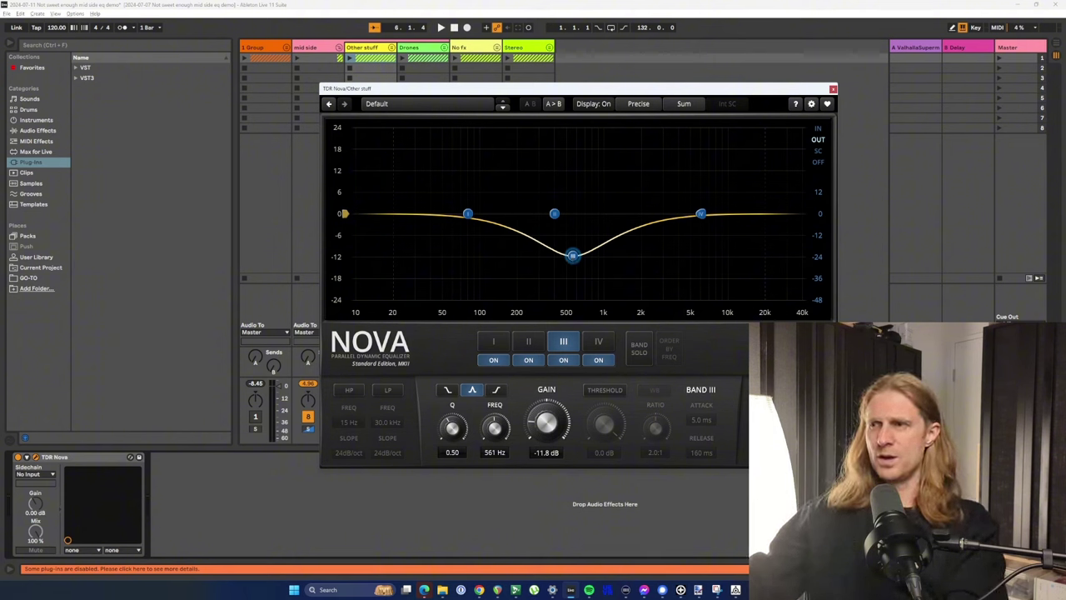
Step: Deselect band III and play the Other stuff track twice to hear the 561 Hz cut
click(543, 329)
key(space)
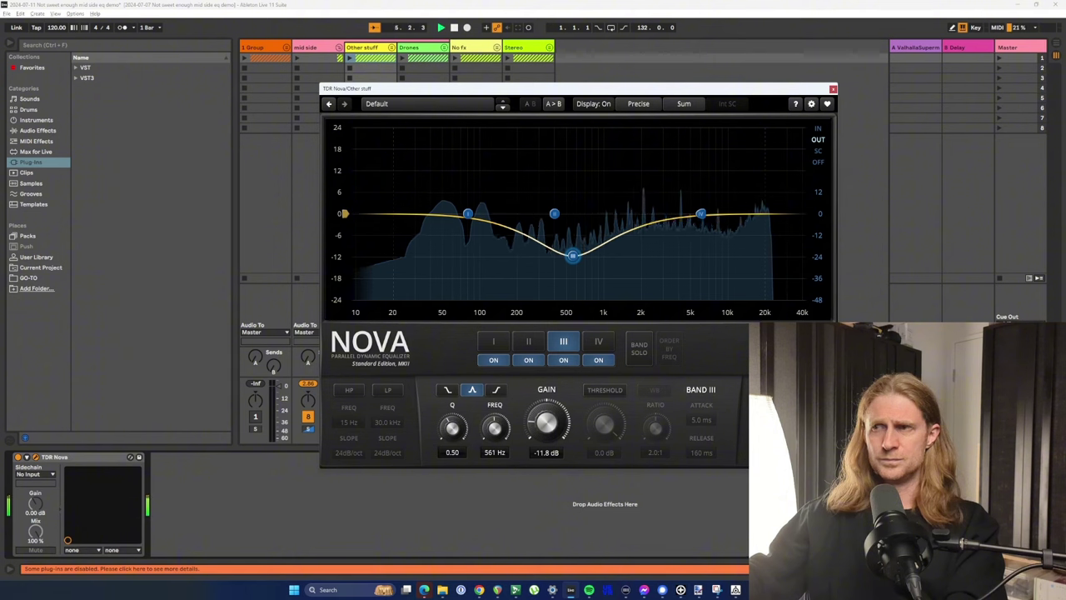
key(space)
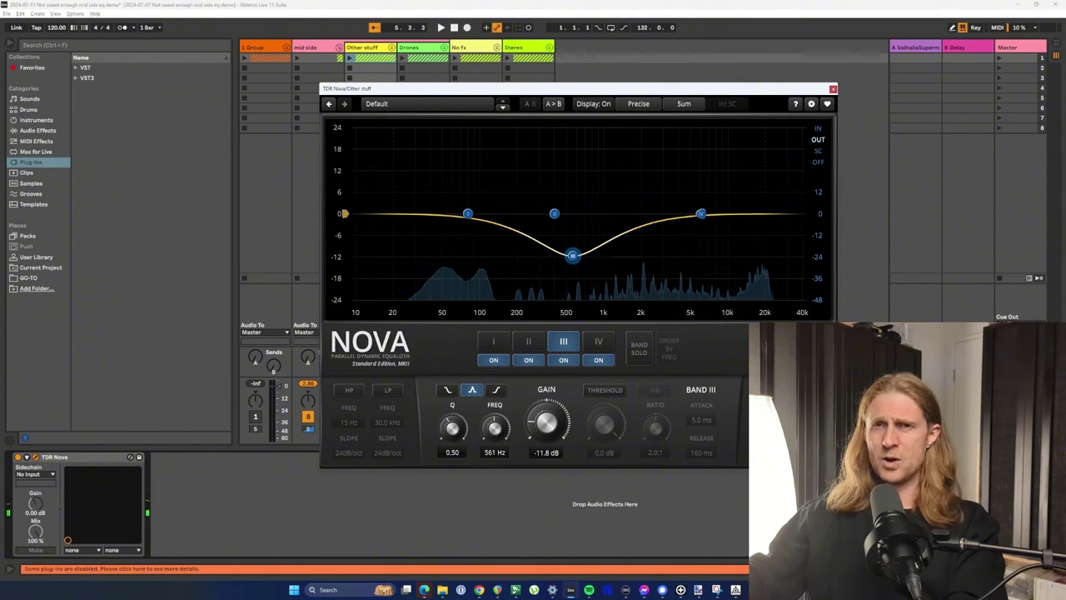
key(space)
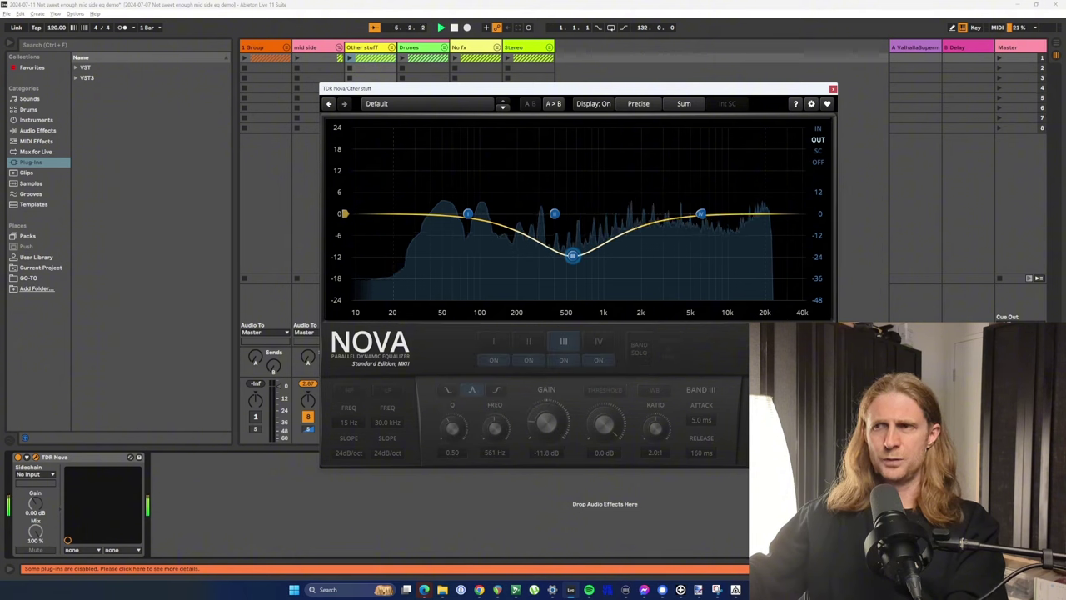
key(space)
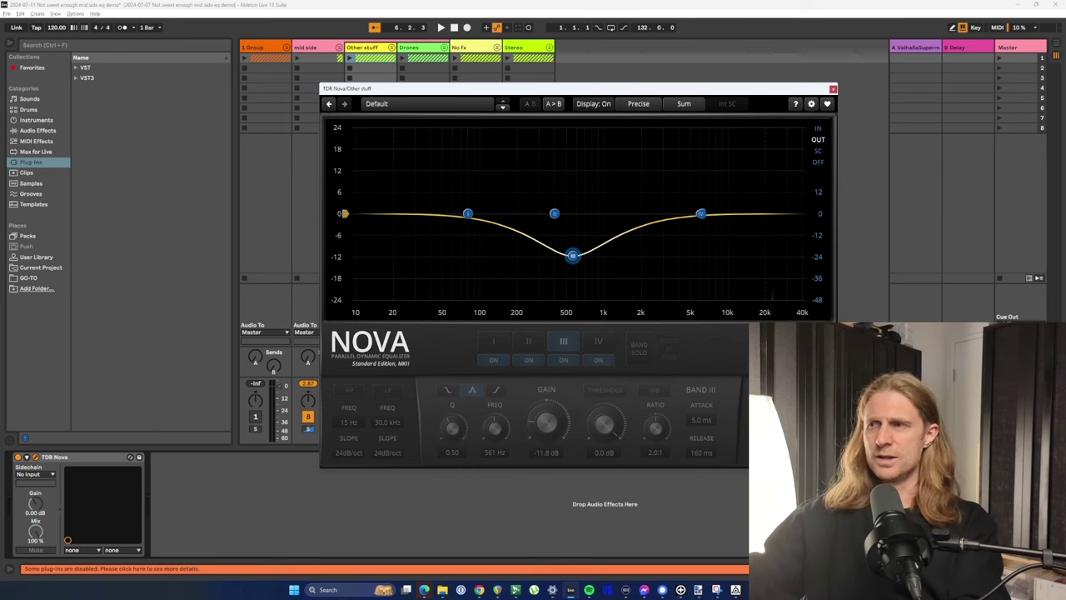
Step: Close the Other stuff EQ and fold the mid side group during a short playback
click(833, 89)
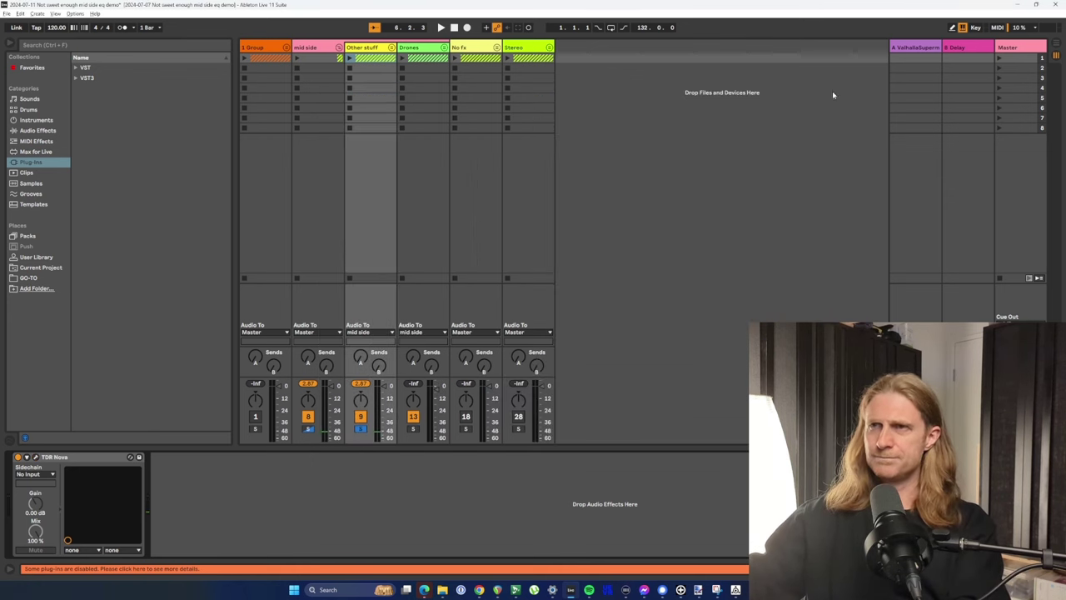
click(423, 58)
key(space)
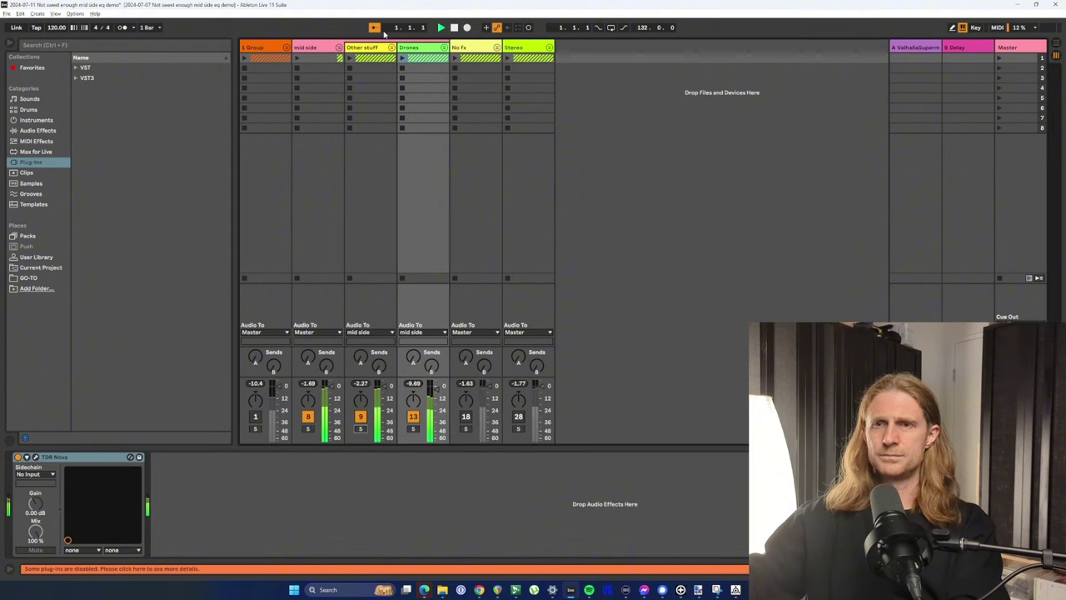
click(338, 48)
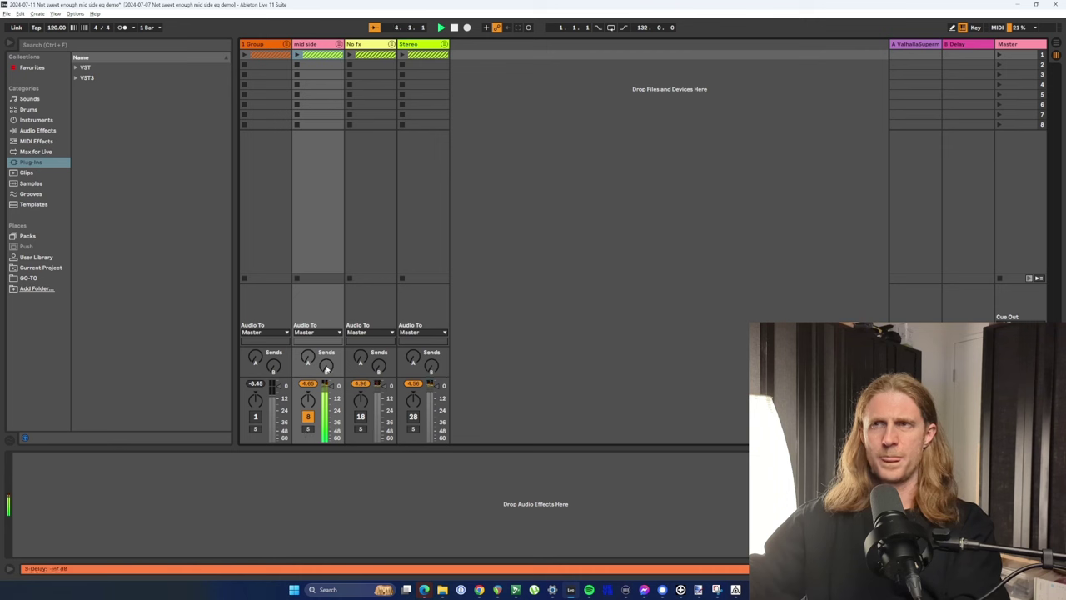
key(space)
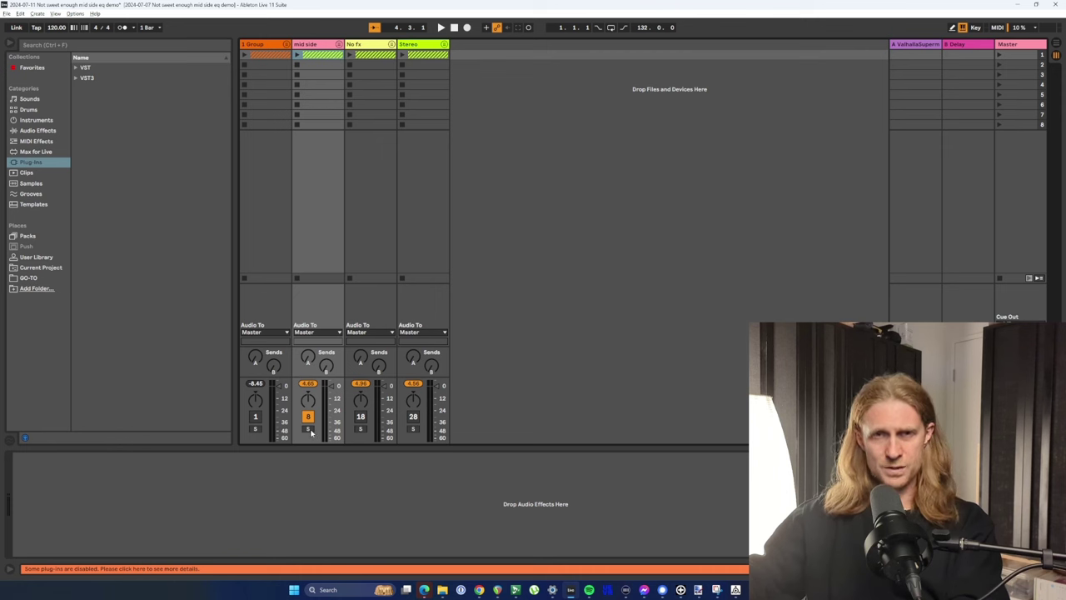
Step: Restart playback and toggle the No fx solo on and off to compare it with mid side
key(space)
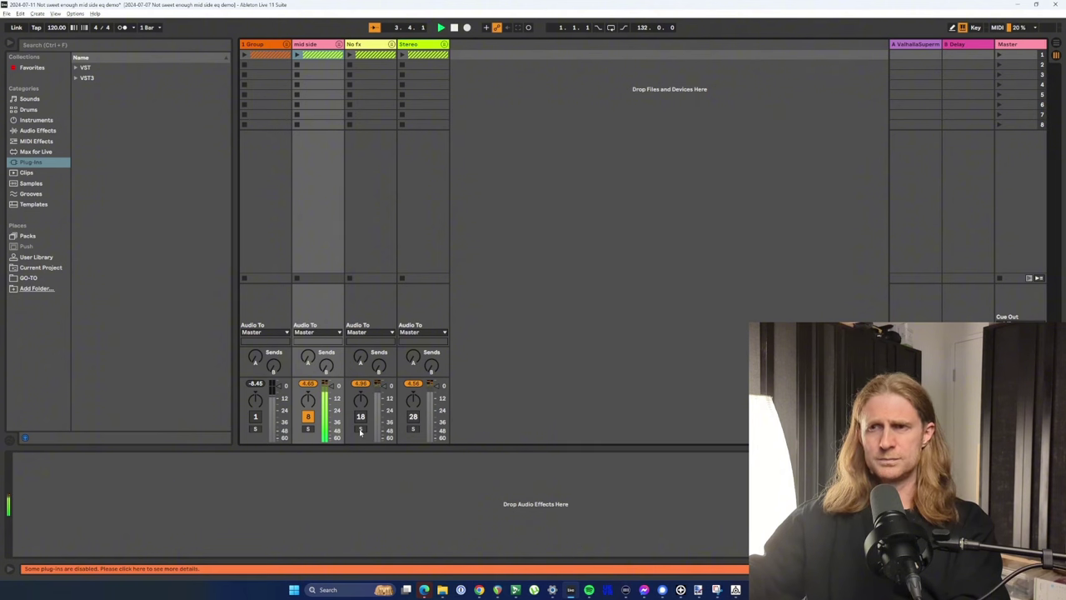
click(360, 430)
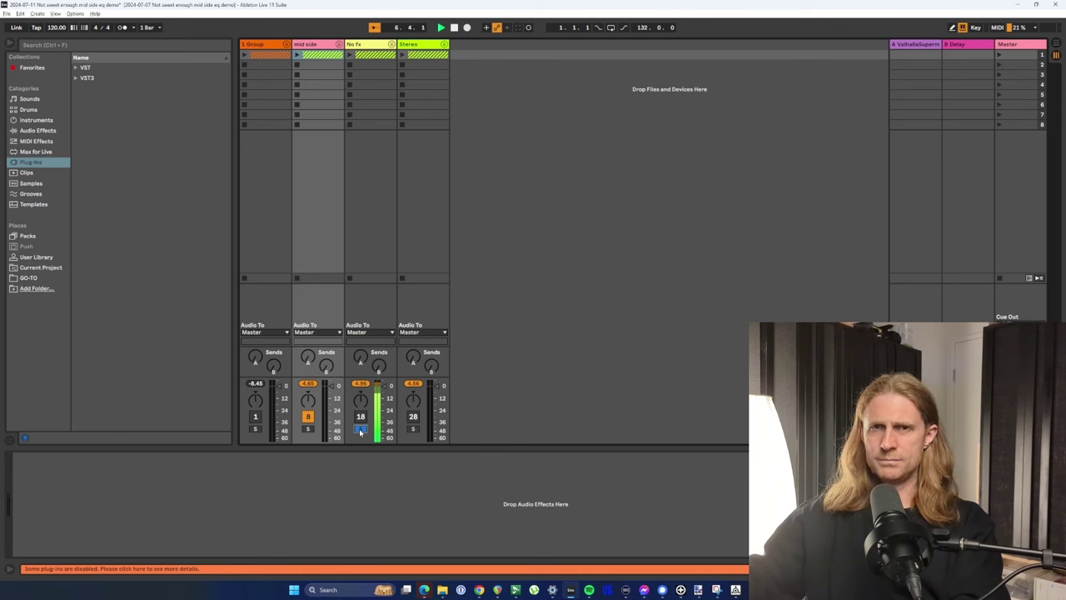
click(360, 430)
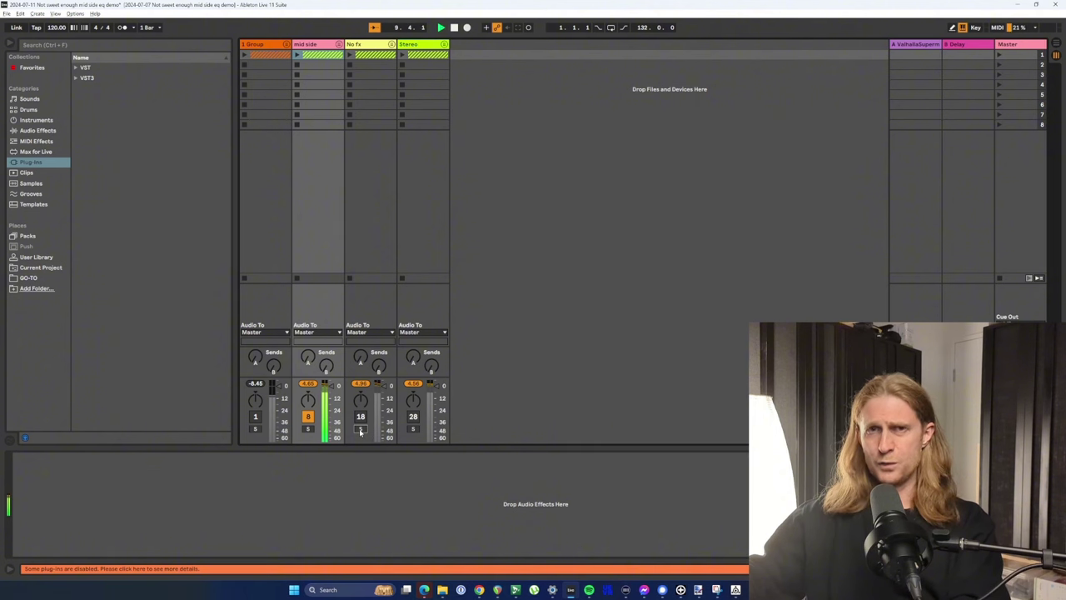
click(361, 430)
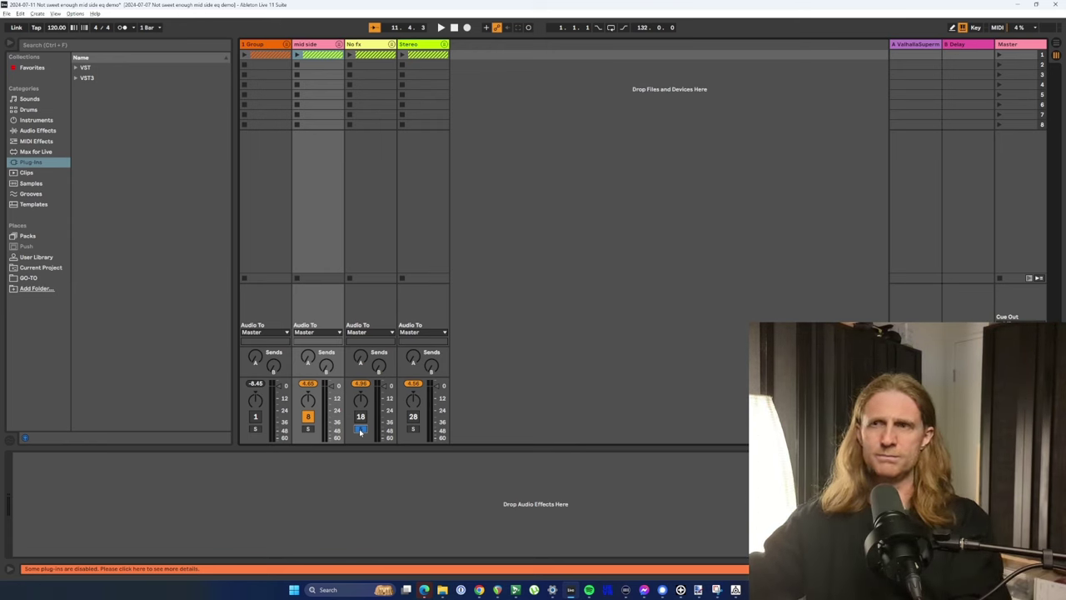
click(360, 430)
Step: Replay from the start comparing No fx and mid side, leaving No fx soloed, then stop
key(space)
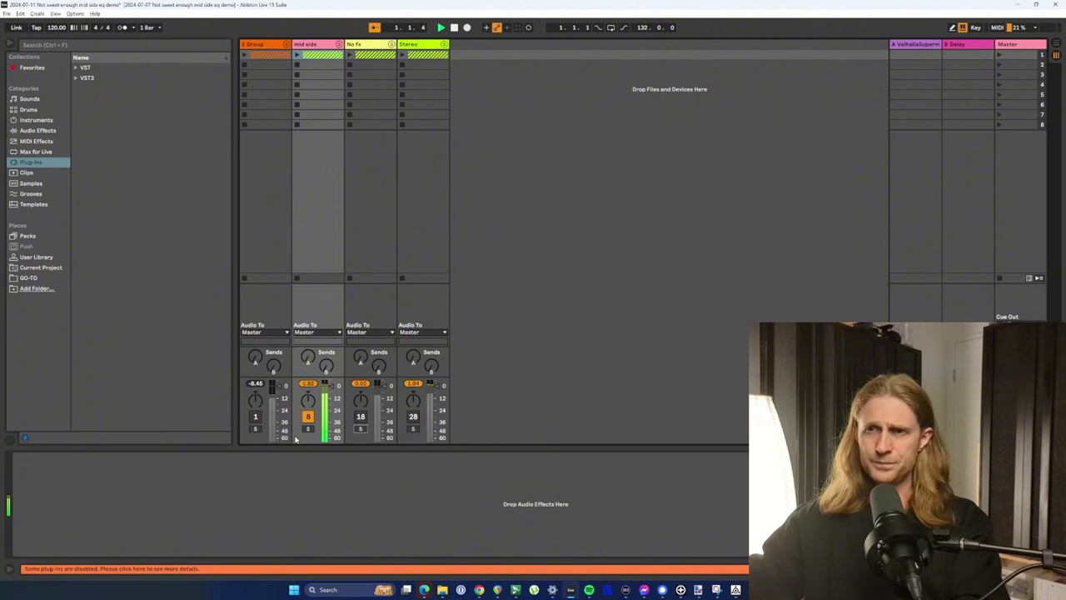
click(361, 430)
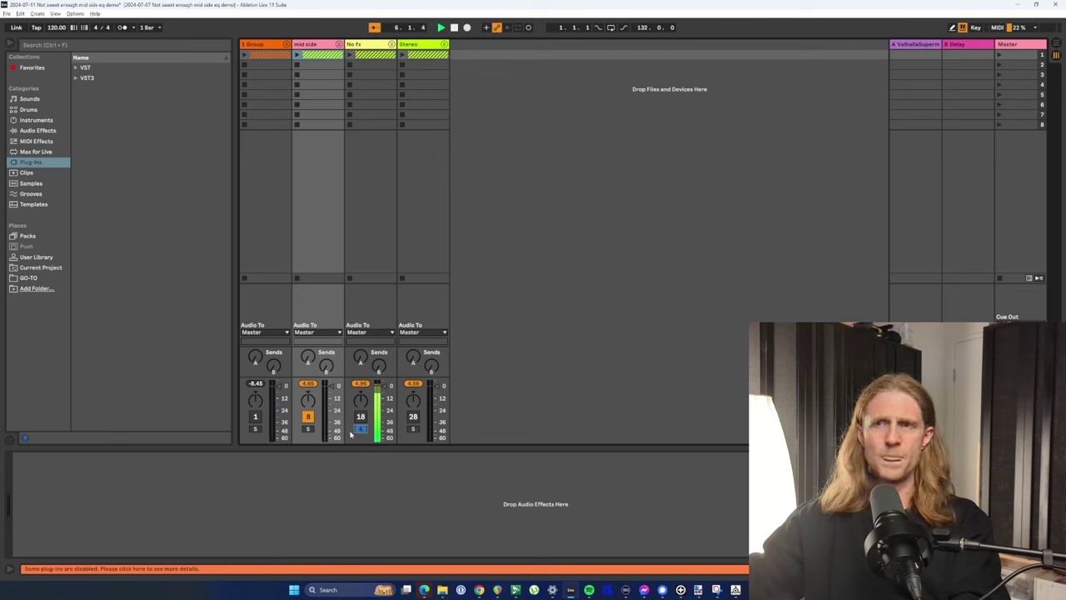
click(361, 430)
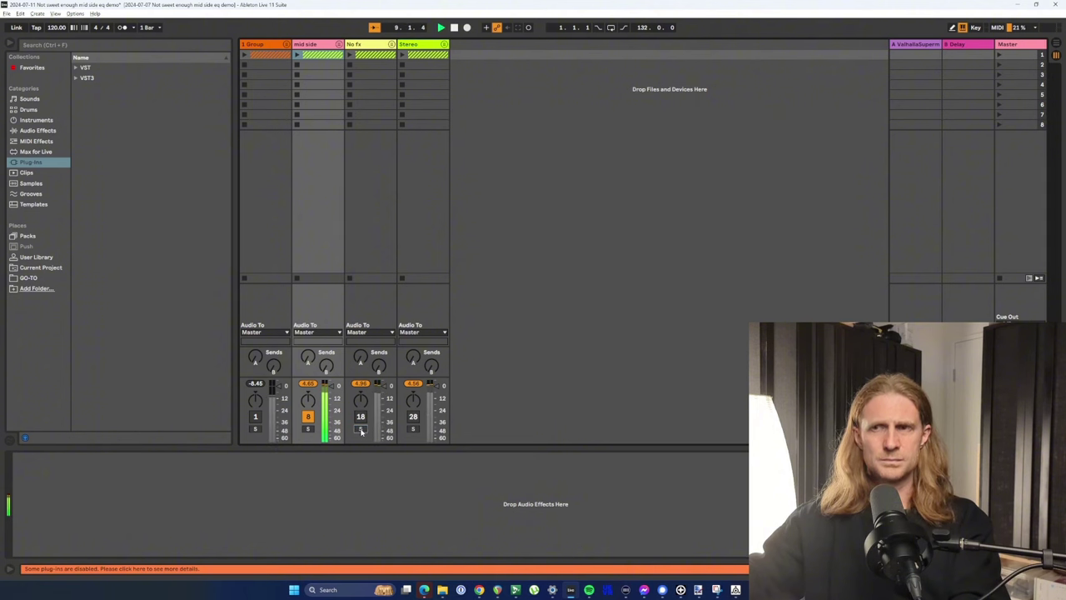
click(361, 430)
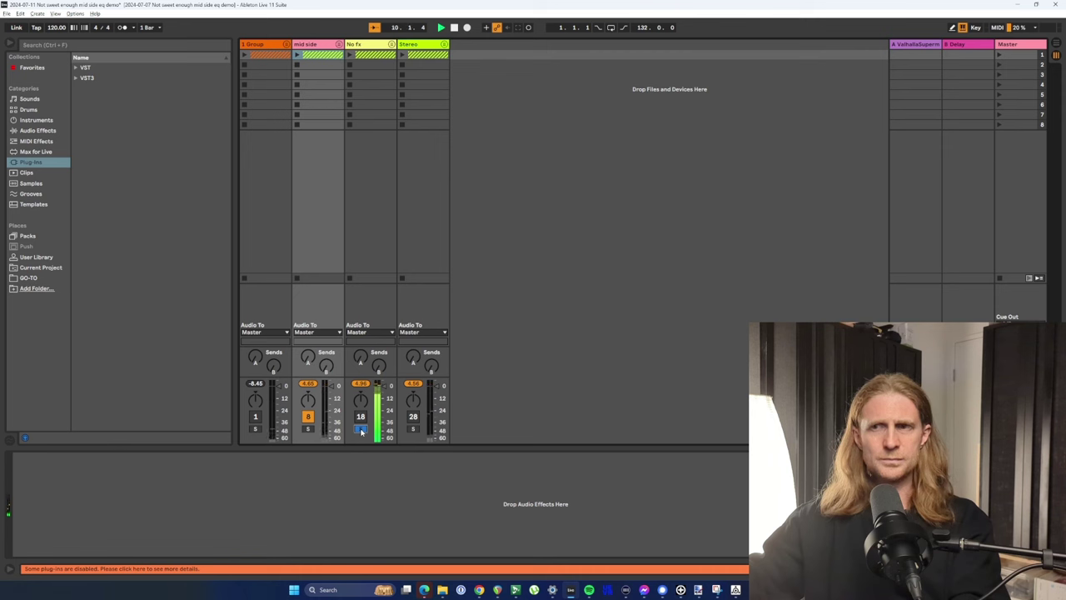
key(space)
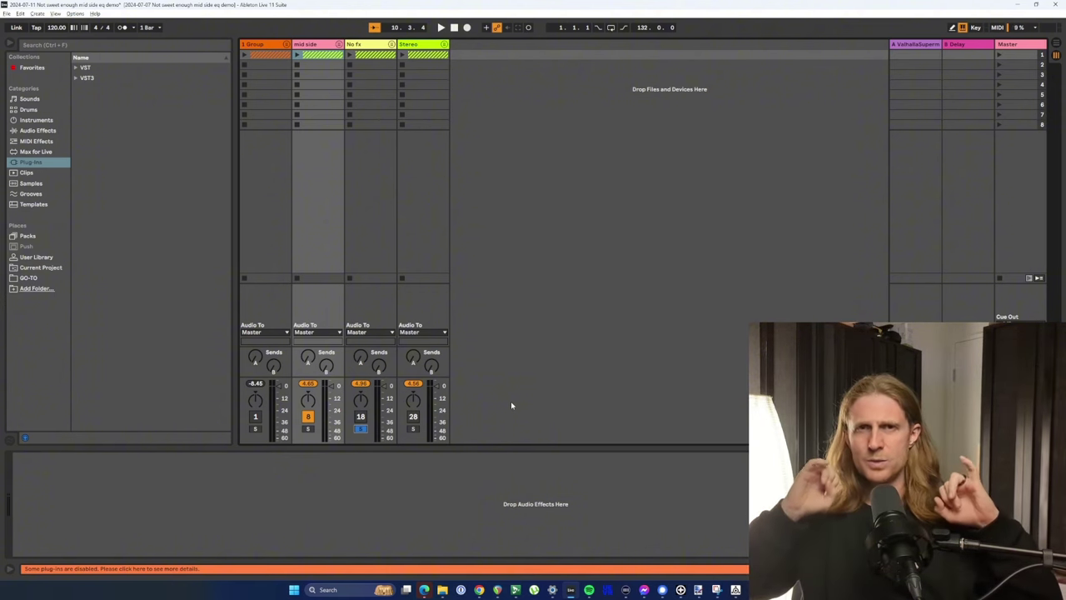
Step: Unfold the Stereo group and confirm Other stuff's TDR Nova channel mode is Stereo, then close it
click(444, 49)
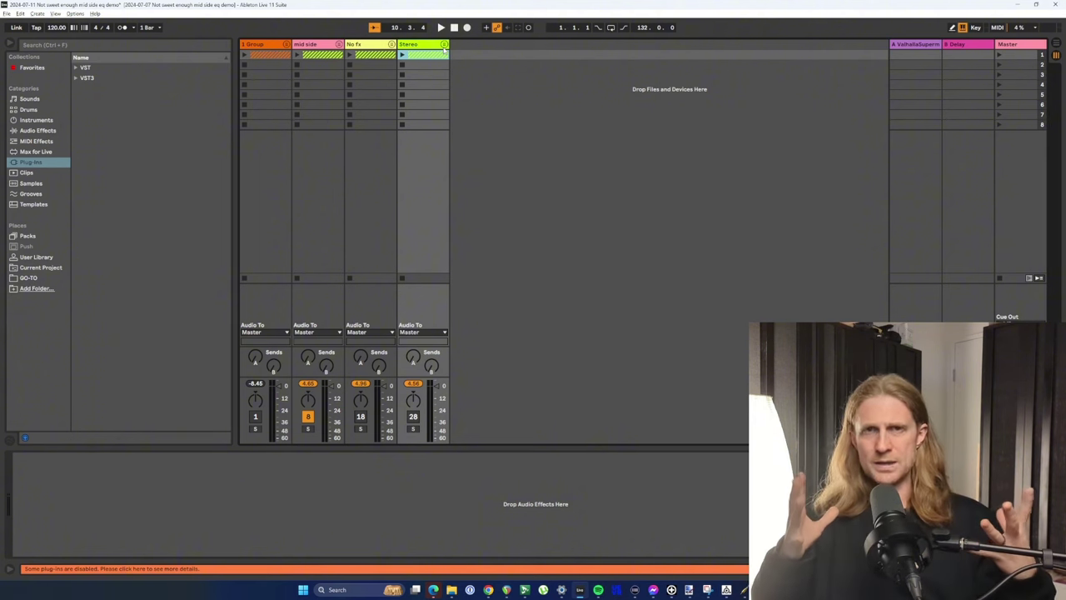
click(440, 49)
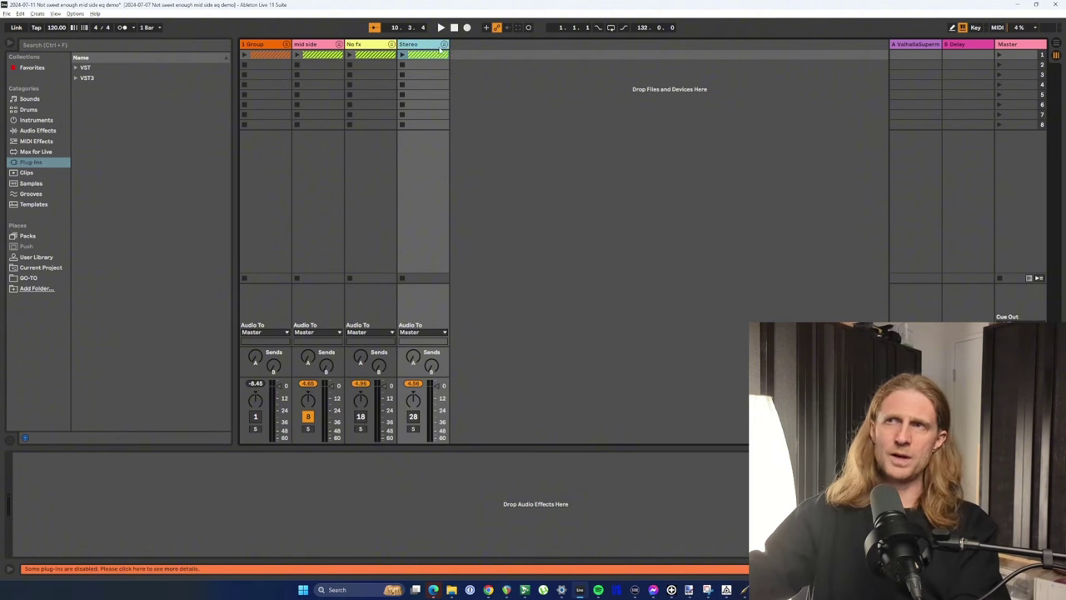
click(445, 45)
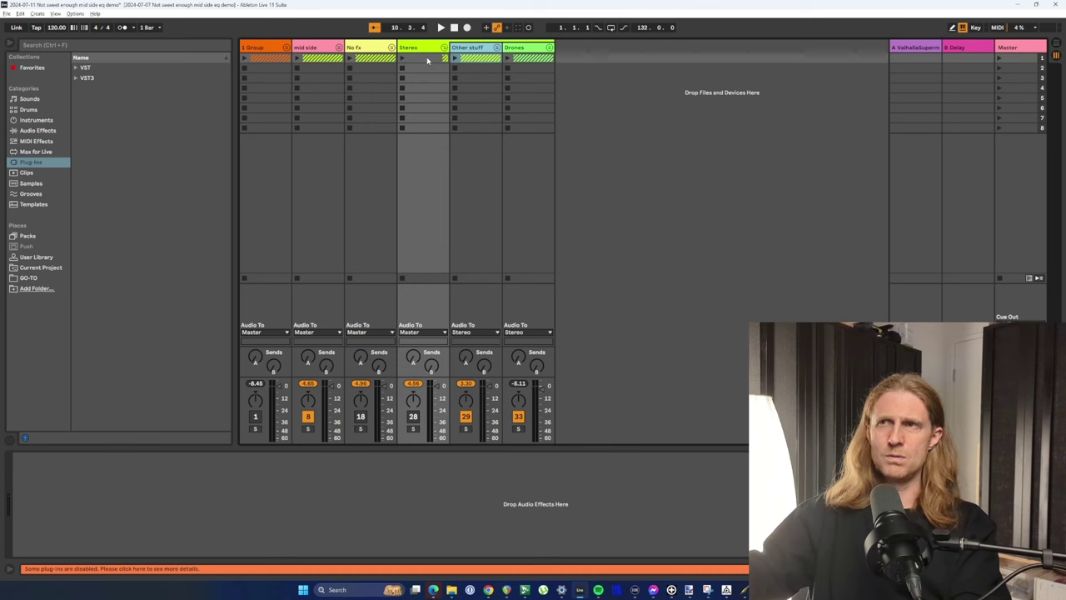
click(455, 50)
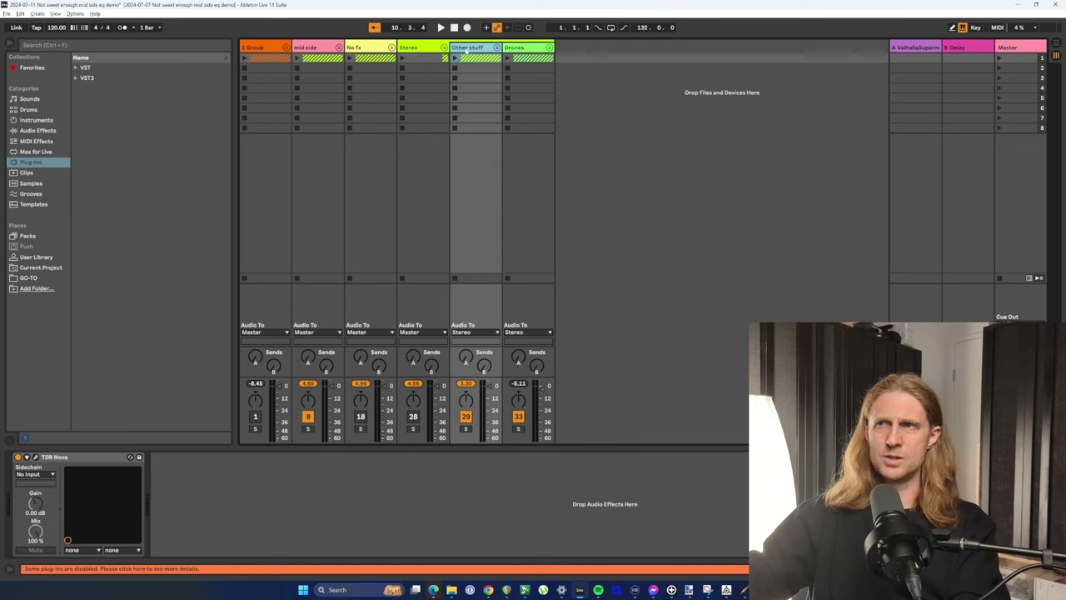
click(35, 457)
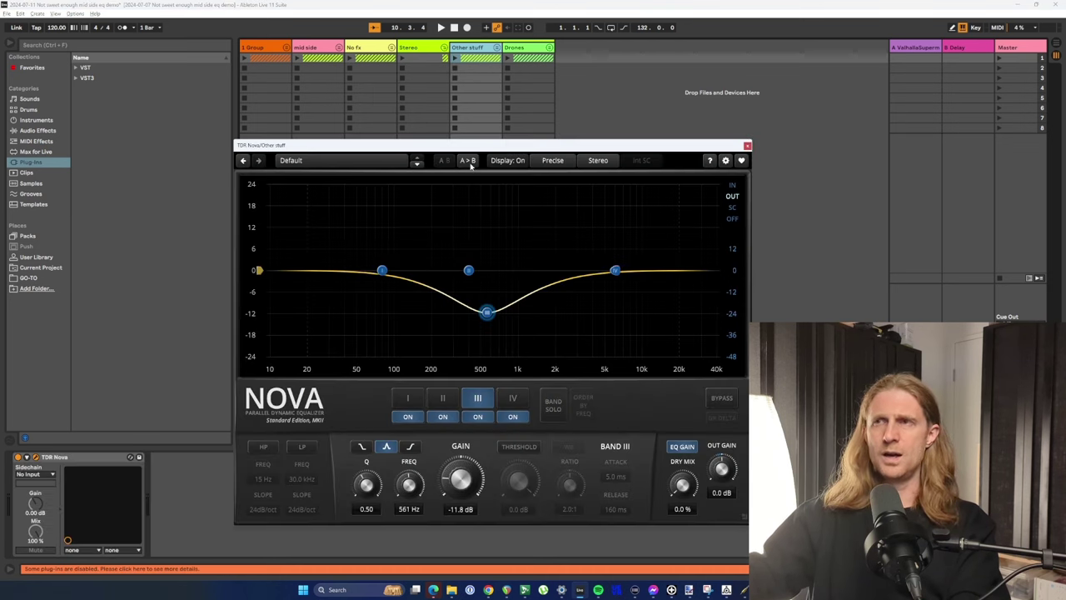
click(598, 161)
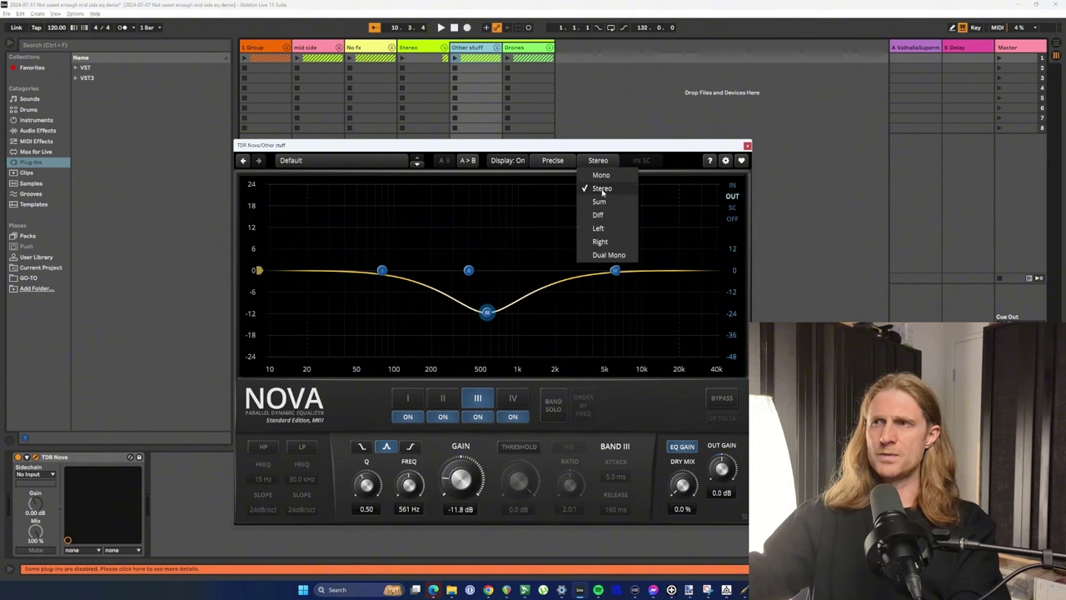
click(602, 189)
click(747, 147)
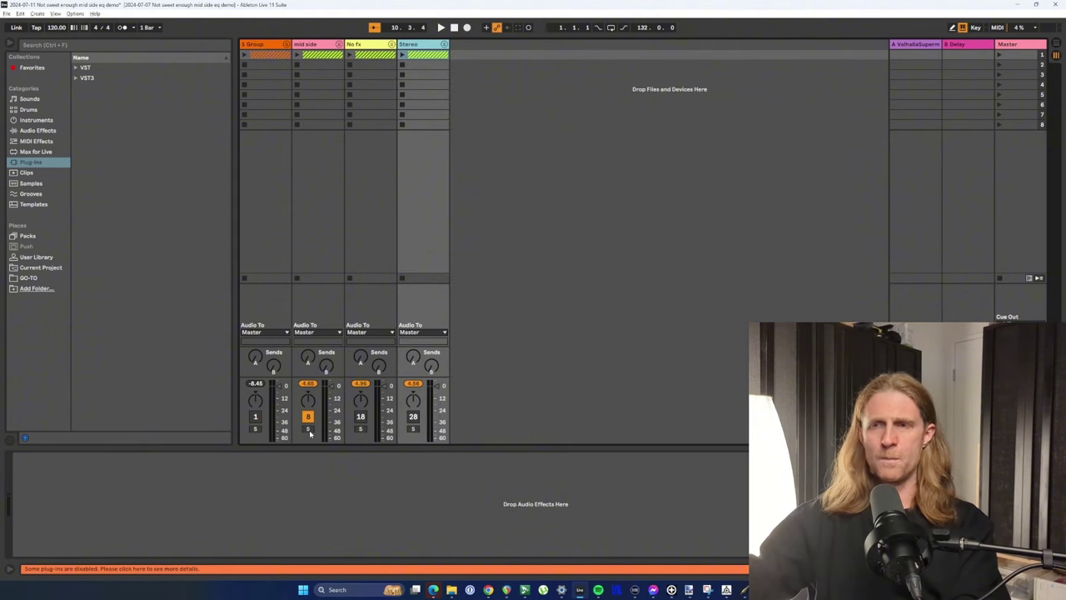
Step: Play the set and toggle the Stereo track's solo to compare it with mid side, then stop
key(space)
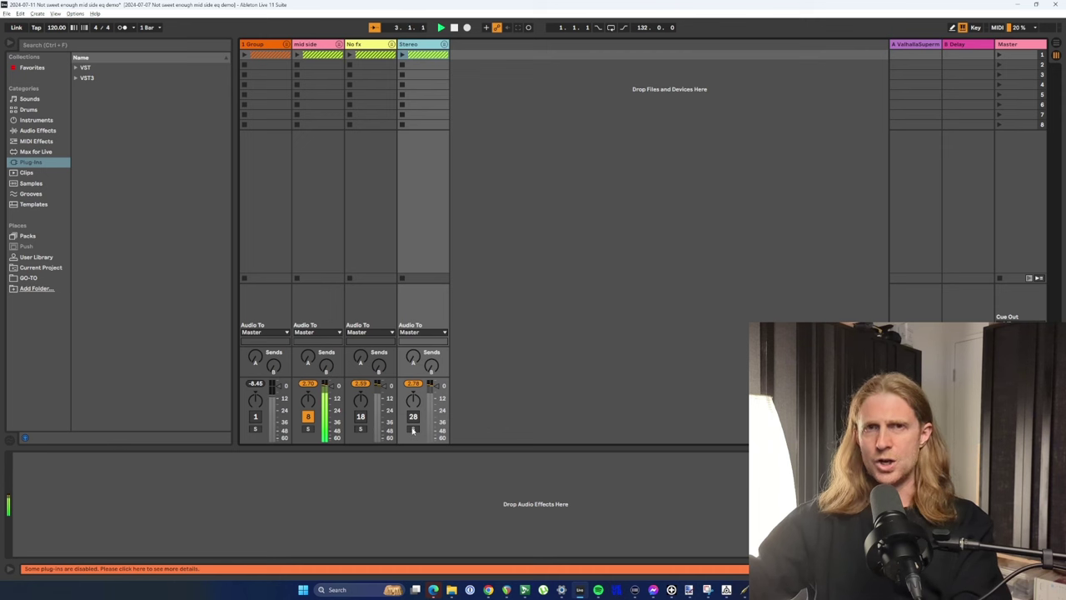
click(413, 429)
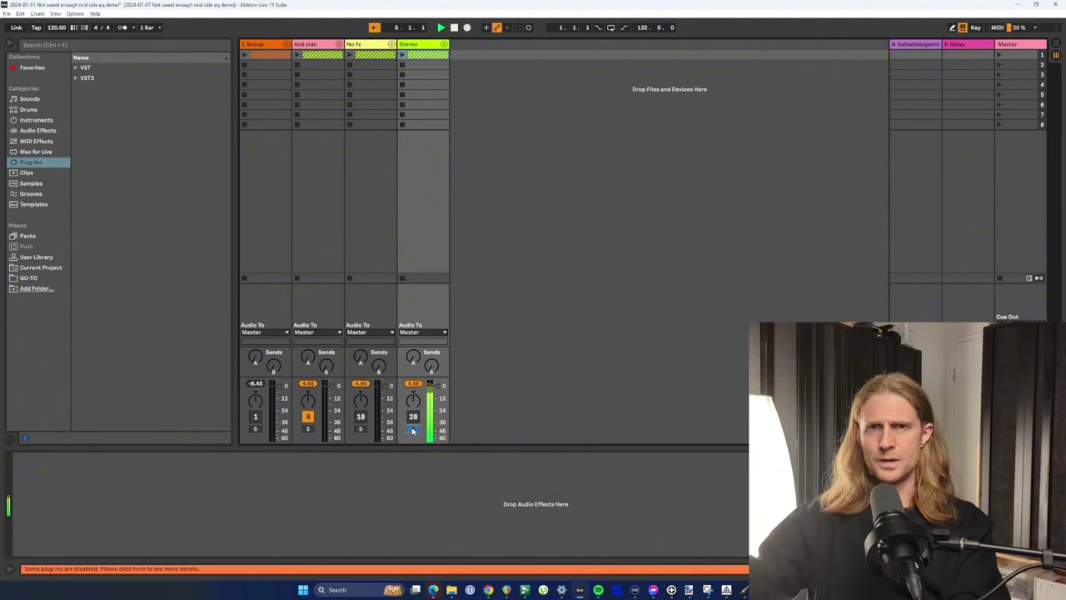
click(412, 429)
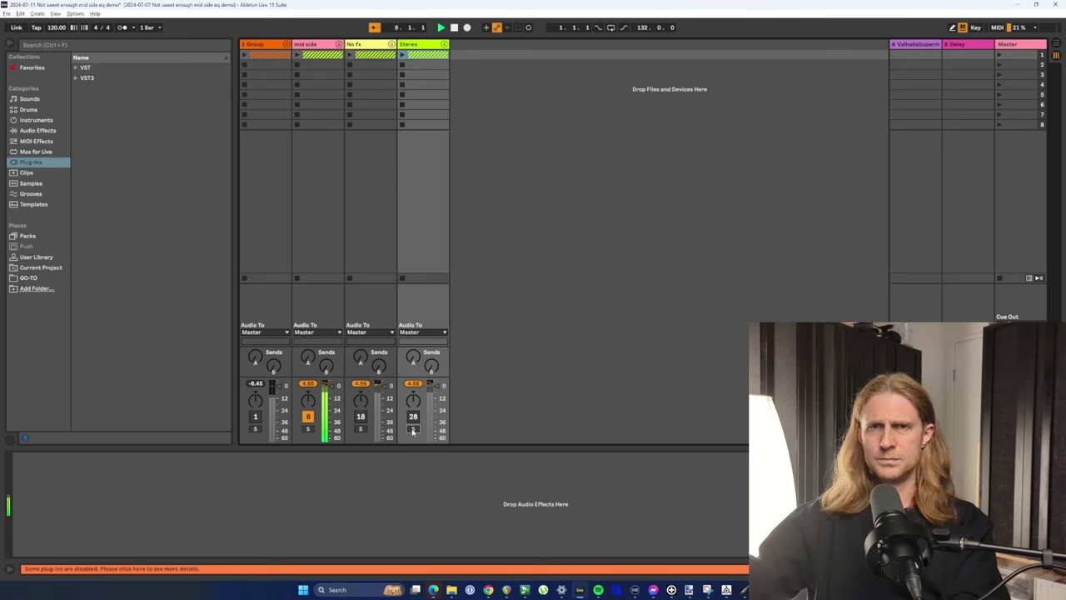
click(412, 429)
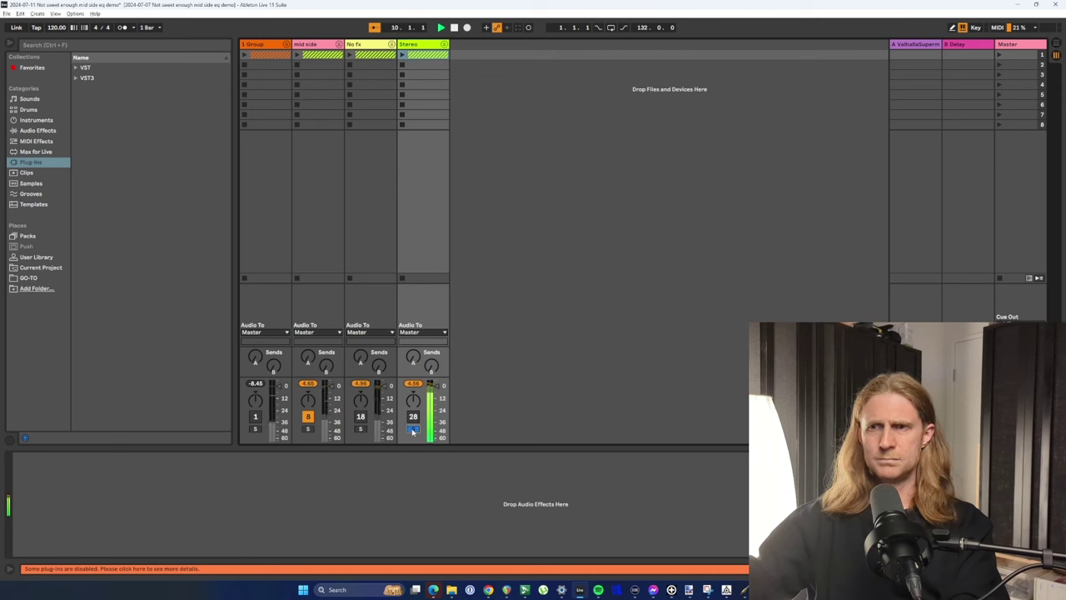
key(space)
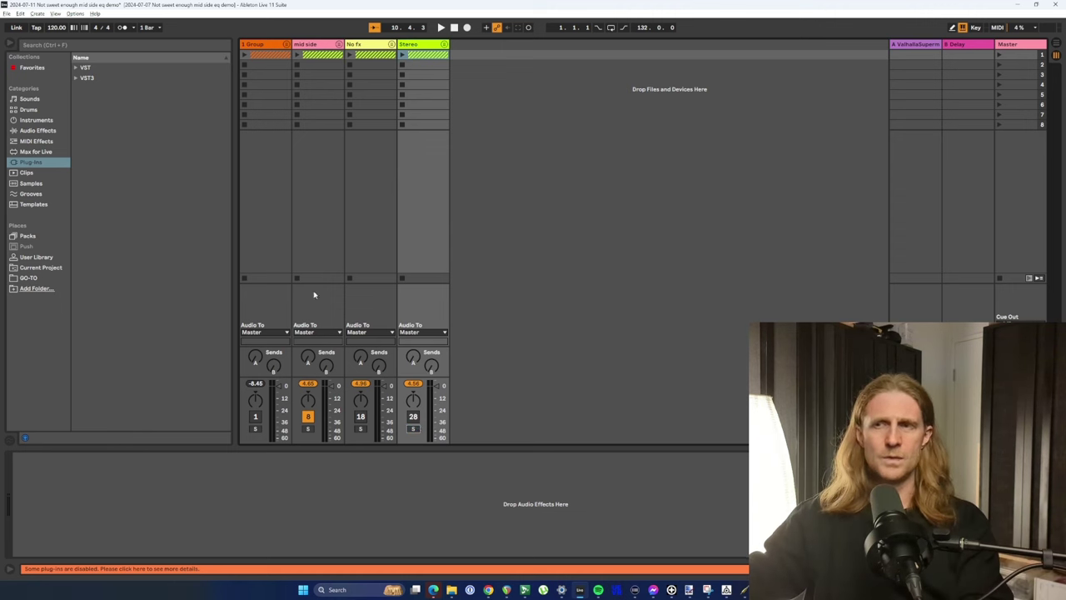
Step: Replay and compare once more, leaving Stereo soloed before stopping playback
key(space)
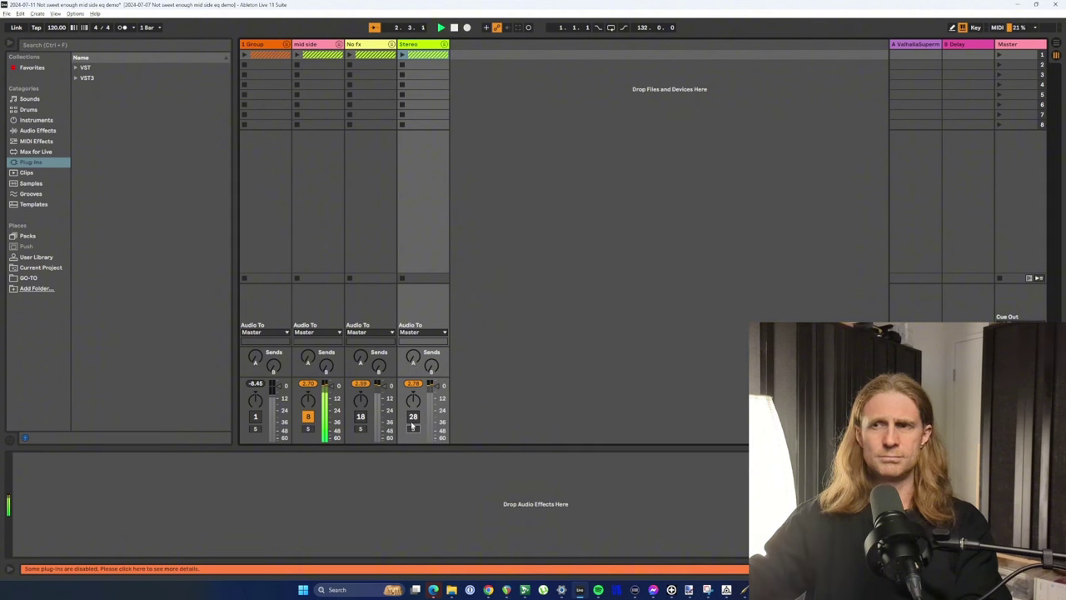
click(412, 429)
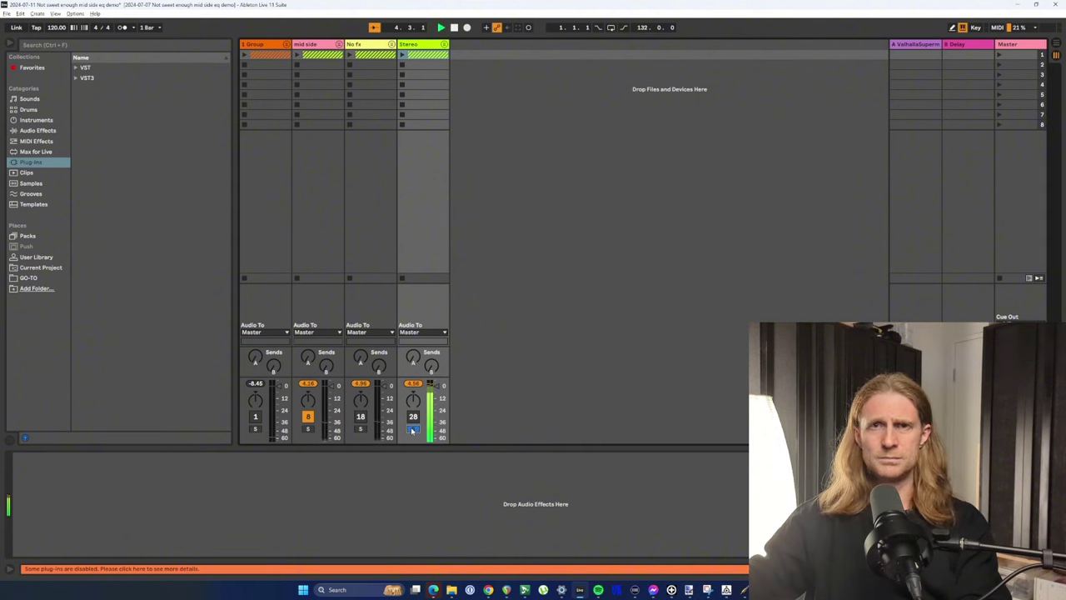
click(411, 429)
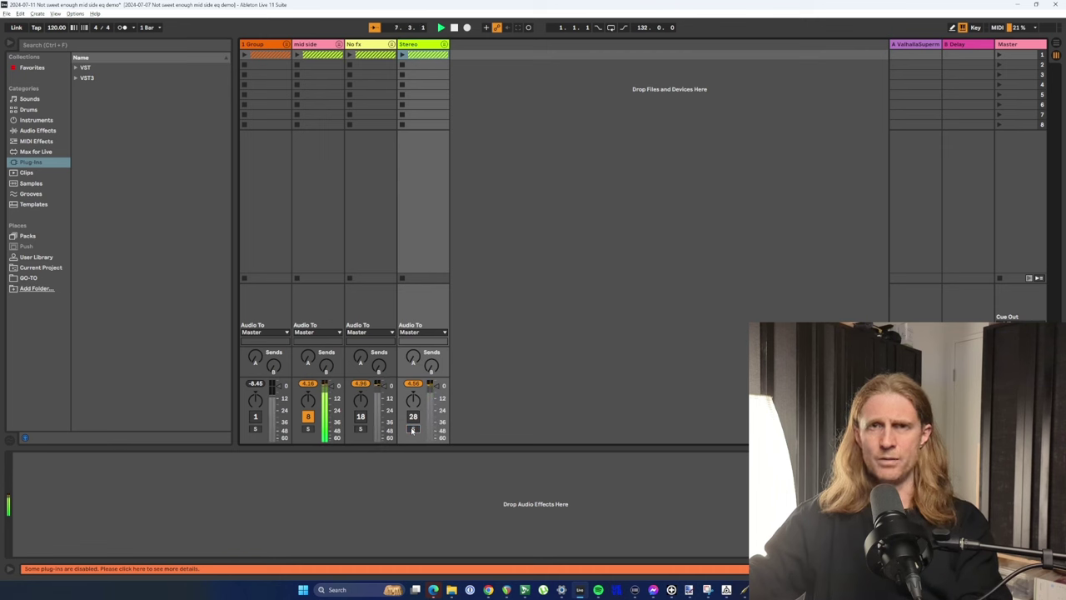
click(411, 430)
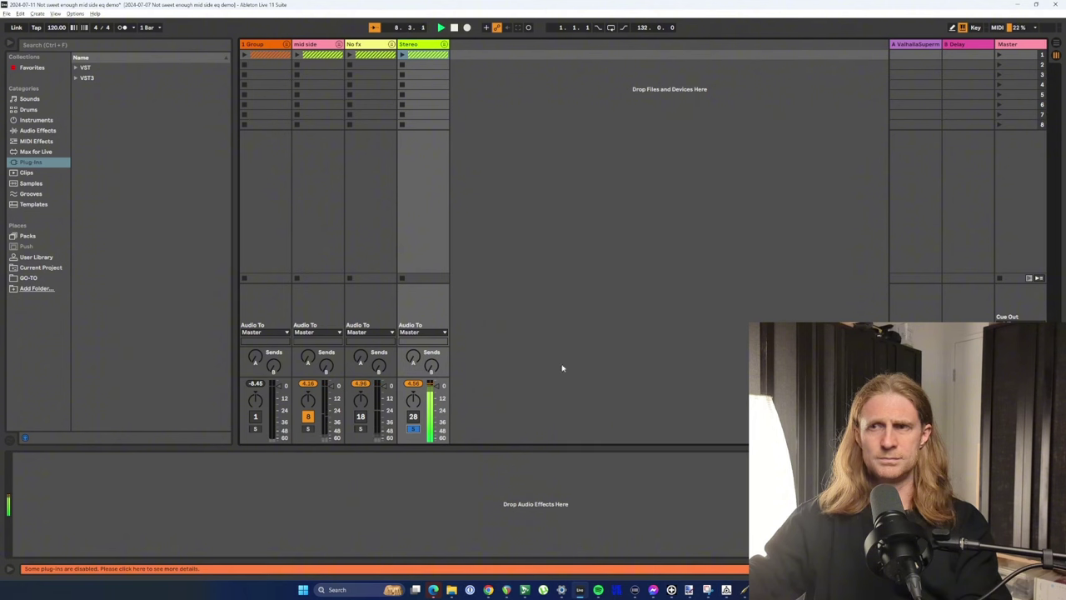
key(space)
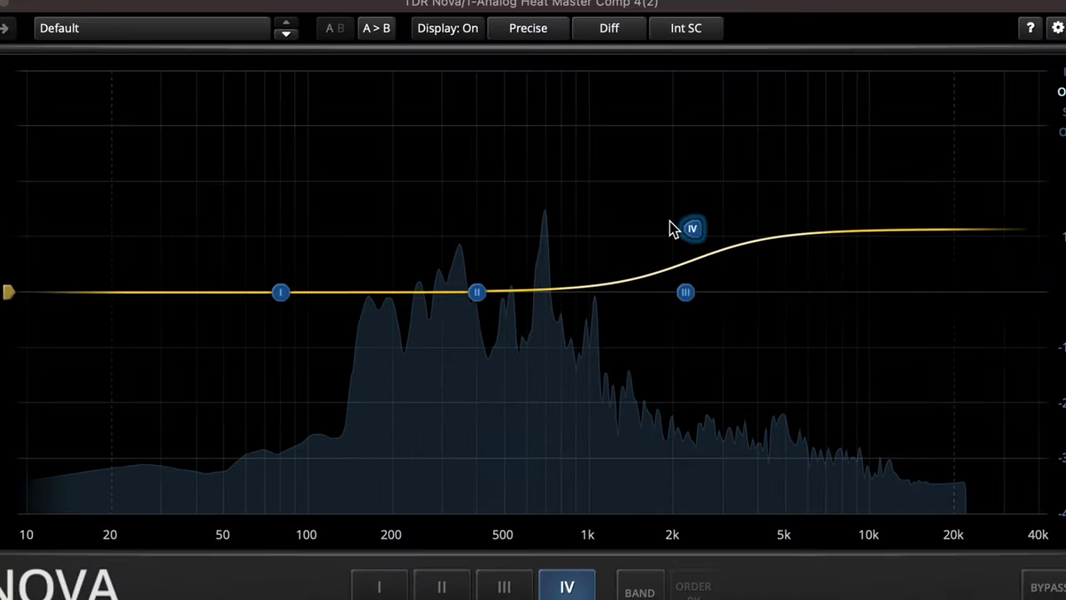
Step: Move Nova's band IV high shelf down to about 500 Hz with a 7.4 dB boost
drag(673, 229, 498, 185)
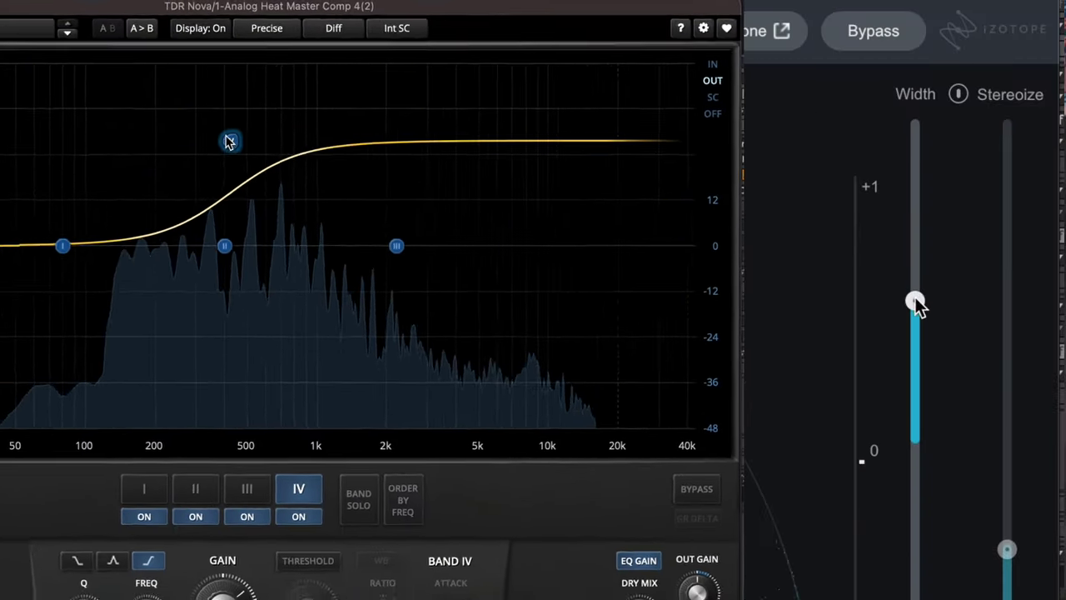
Step: Push the Ozone Imager Width slider to its maximum
drag(918, 305, 938, 116)
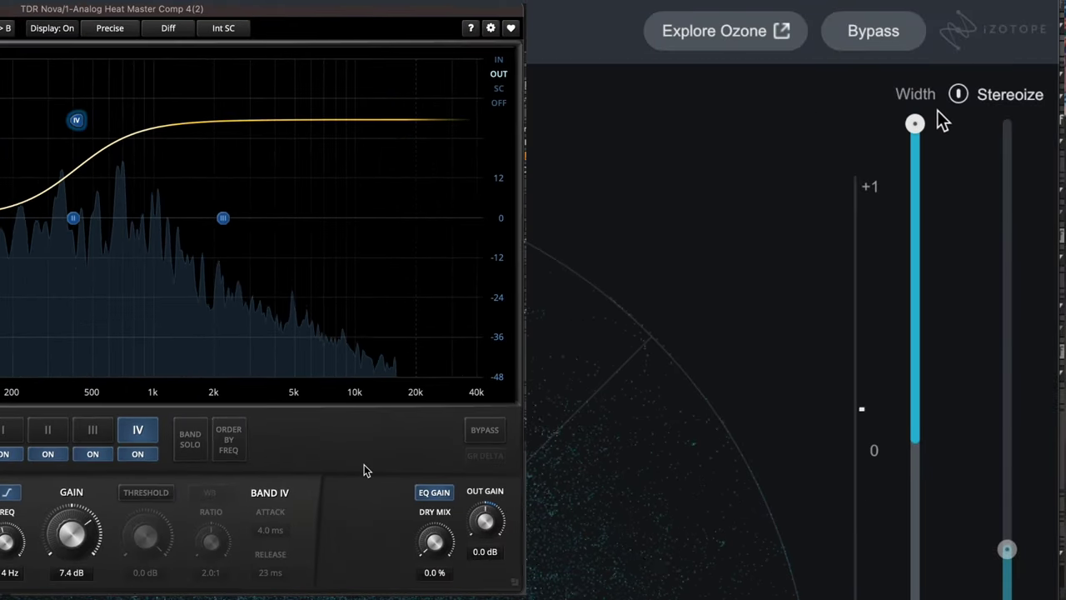